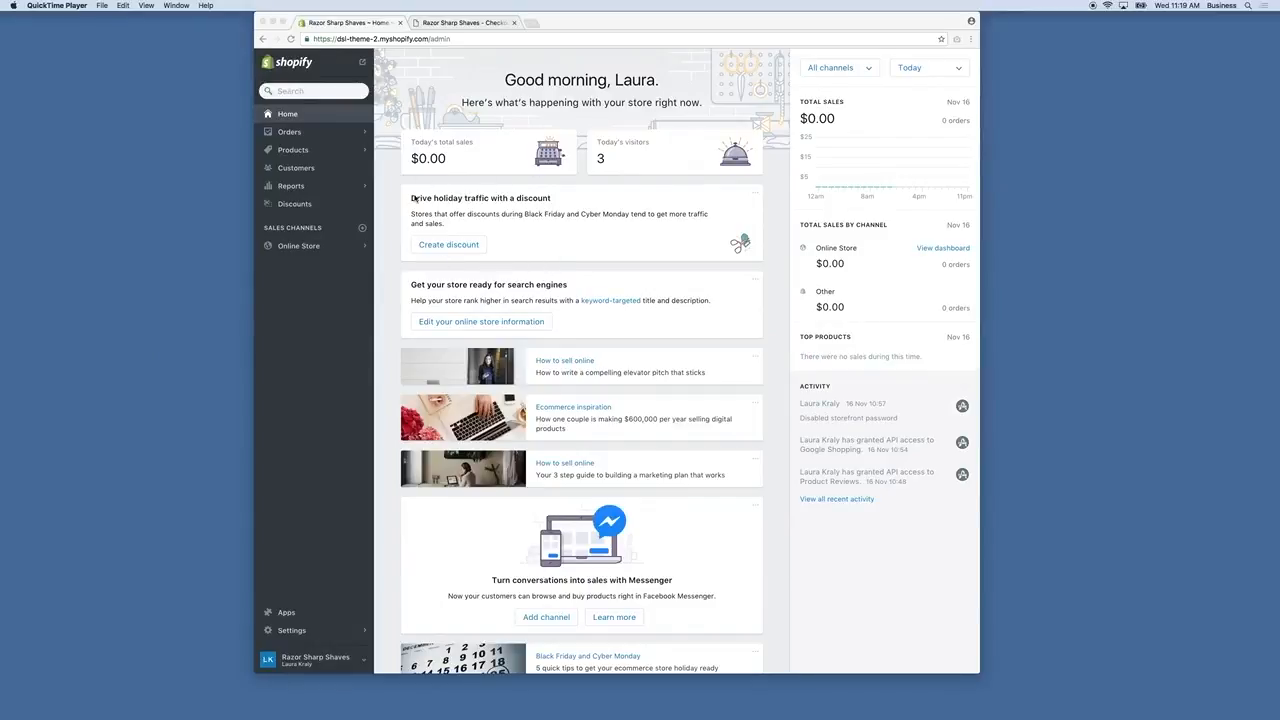
Go to Discounts from the Razor Sharp Shaves admin home dashboard.
left_click(297, 207)
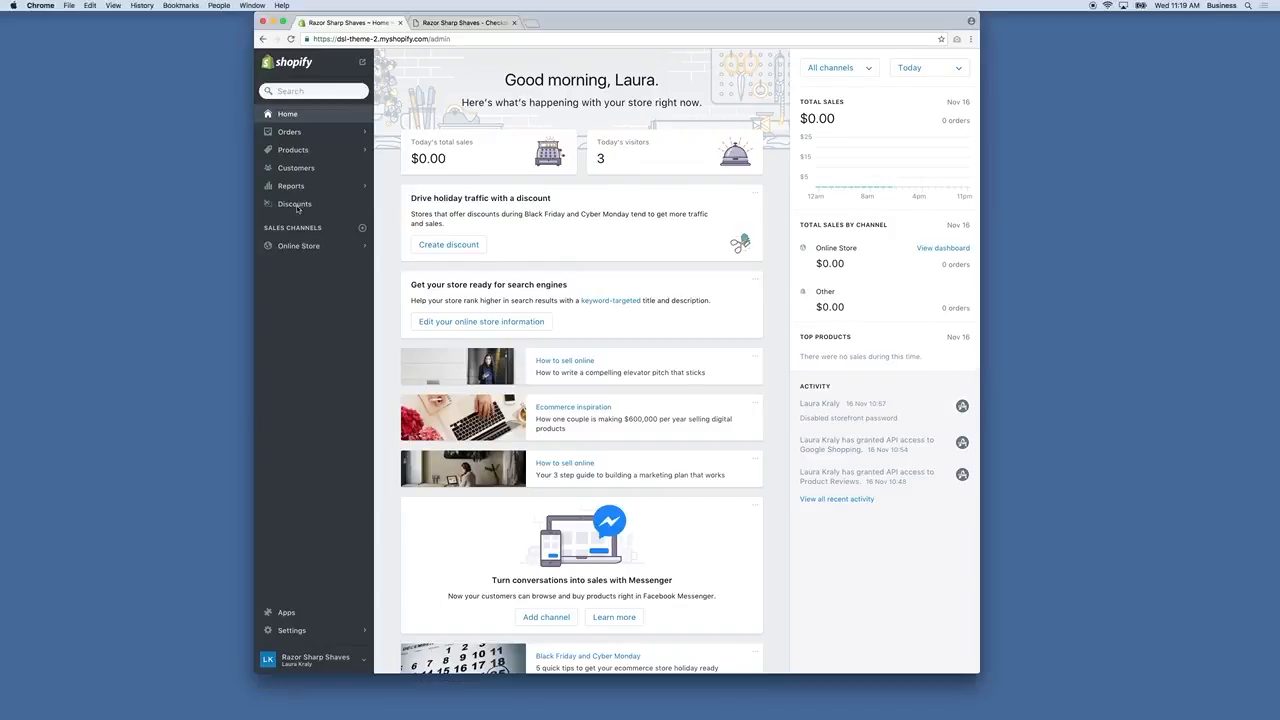
Start a new discount with the code SharpShaves and bring up the discount type choices.
left_click(298, 207)
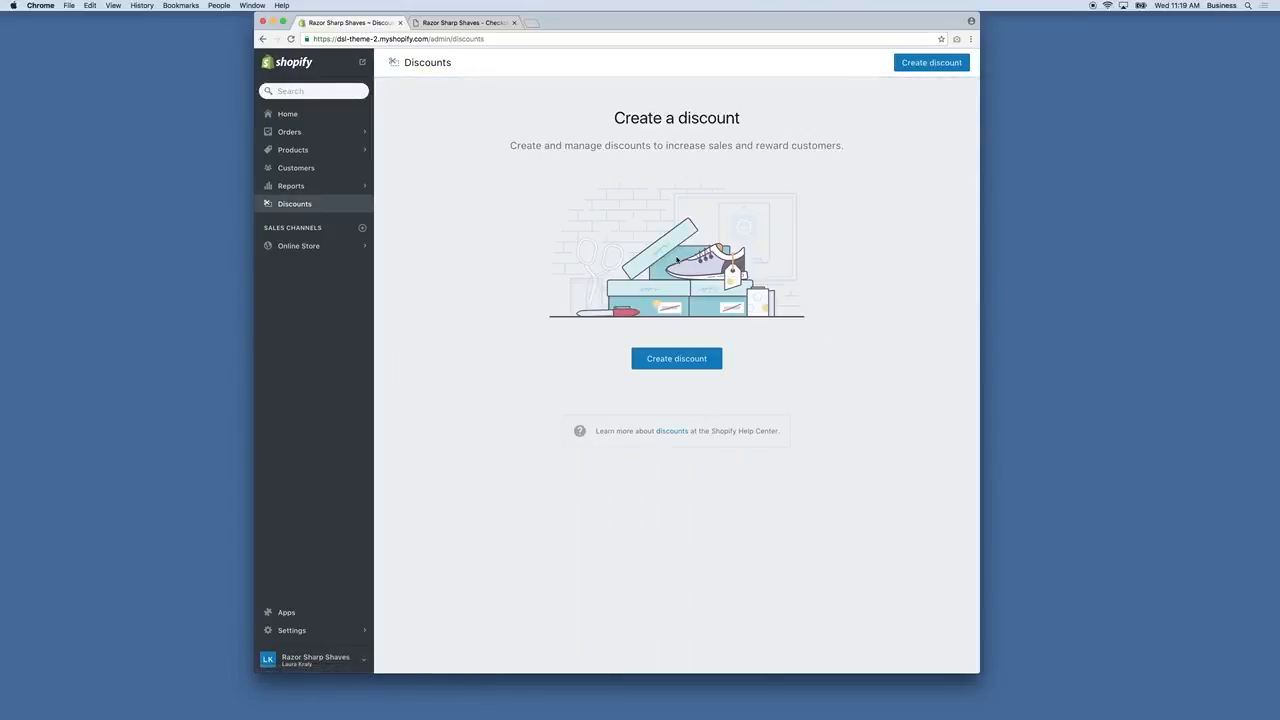
left_click(681, 360)
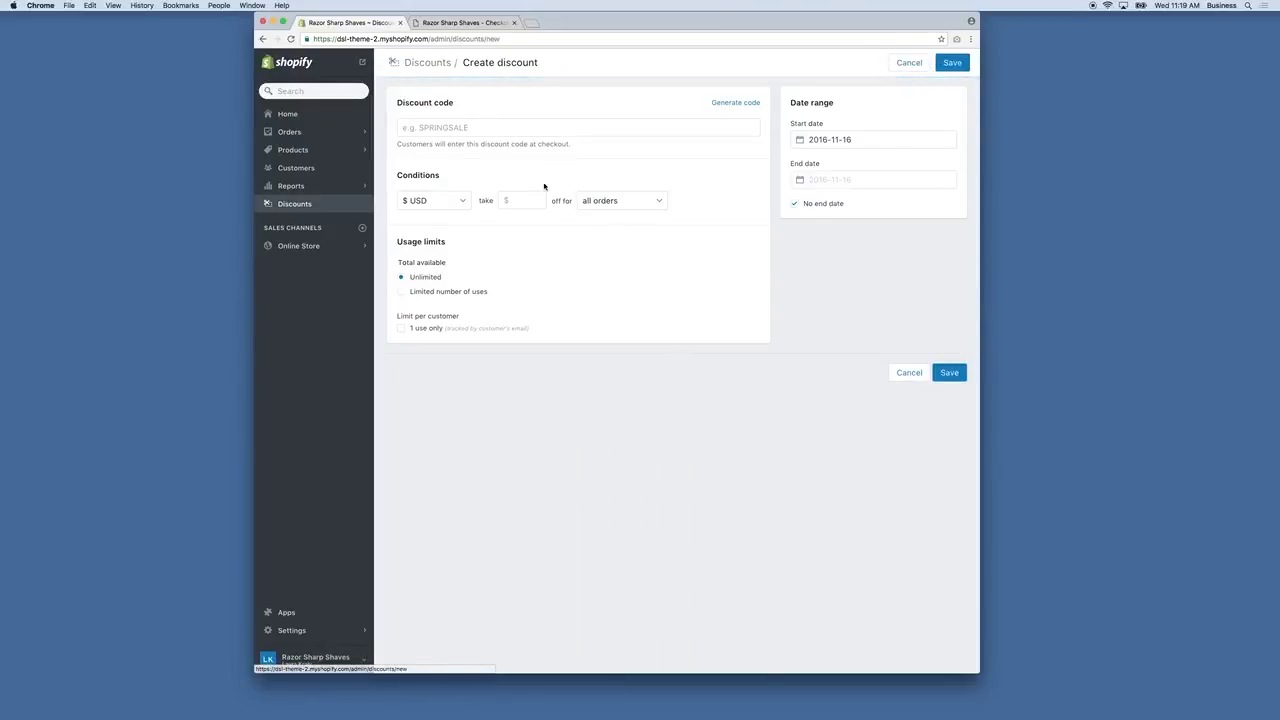
left_click(526, 130)
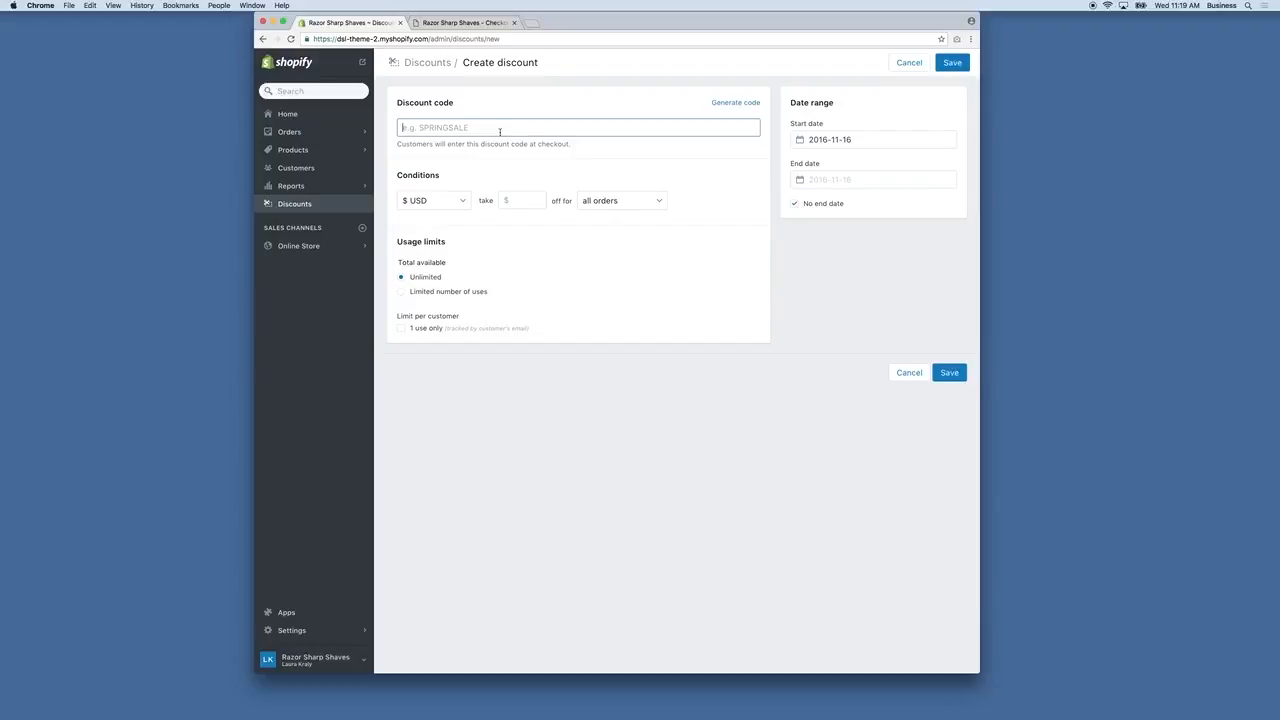
type("SharpShaves")
left_click(536, 243)
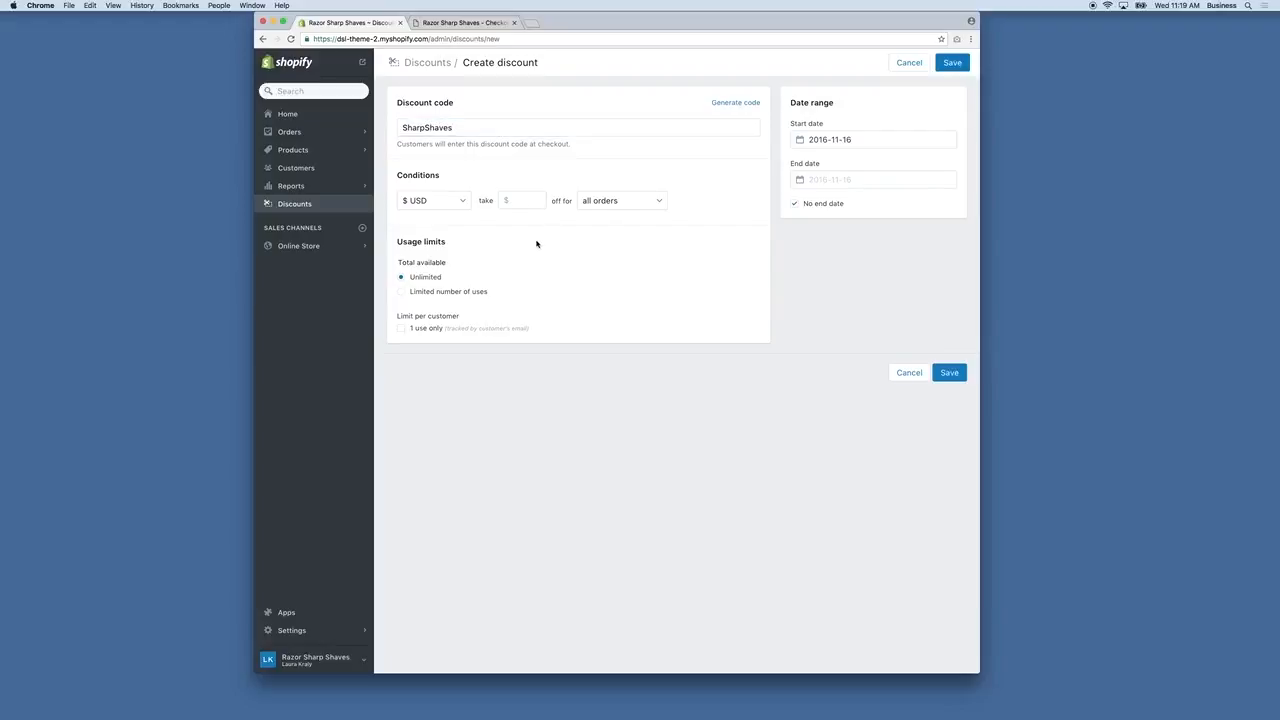
left_click(433, 205)
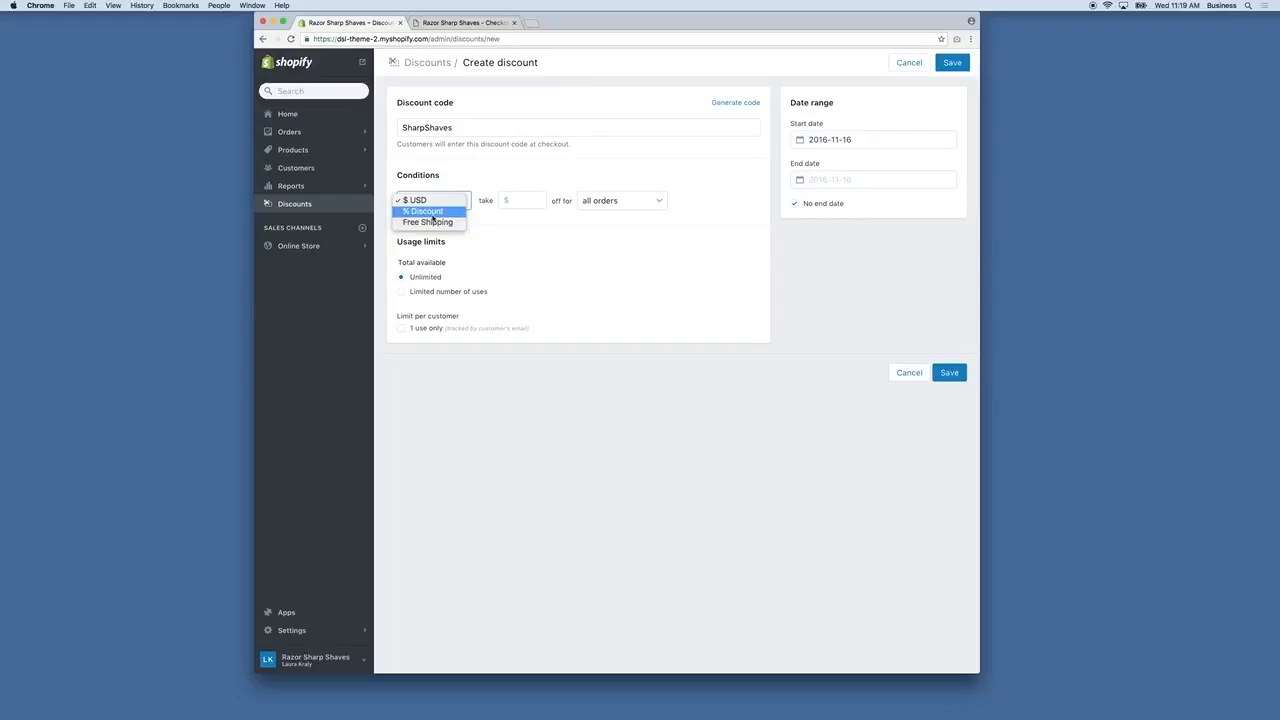
Make SharpShaves a percentage discount taking 10% off.
left_click(423, 211)
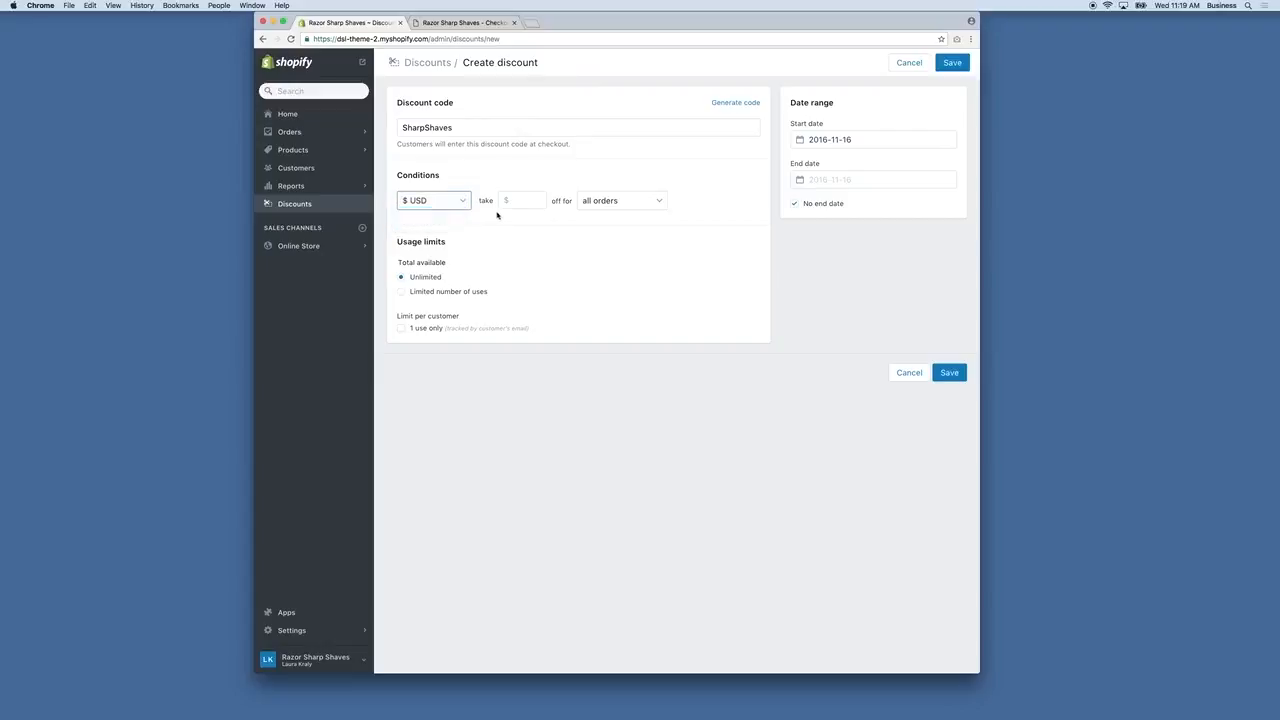
left_click(513, 202)
type("10")
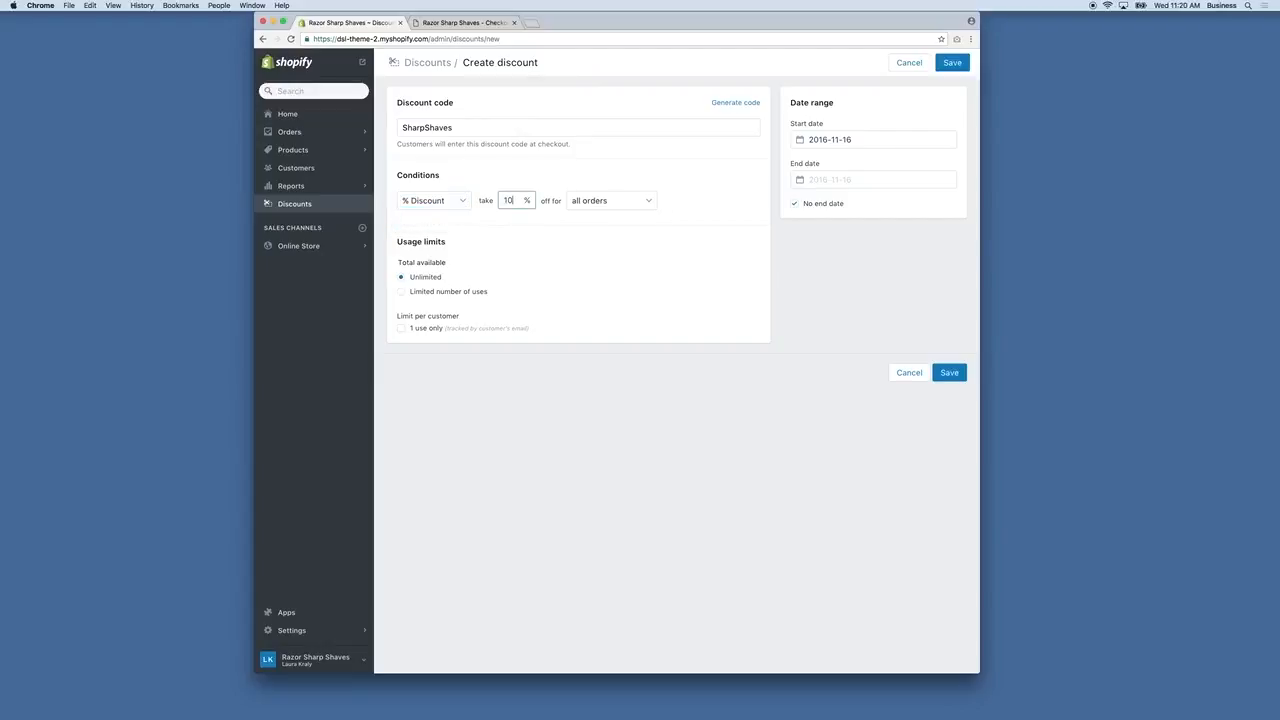
left_click(600, 232)
Apply it only to orders over $100.00, limited to one use per customer.
left_click(613, 204)
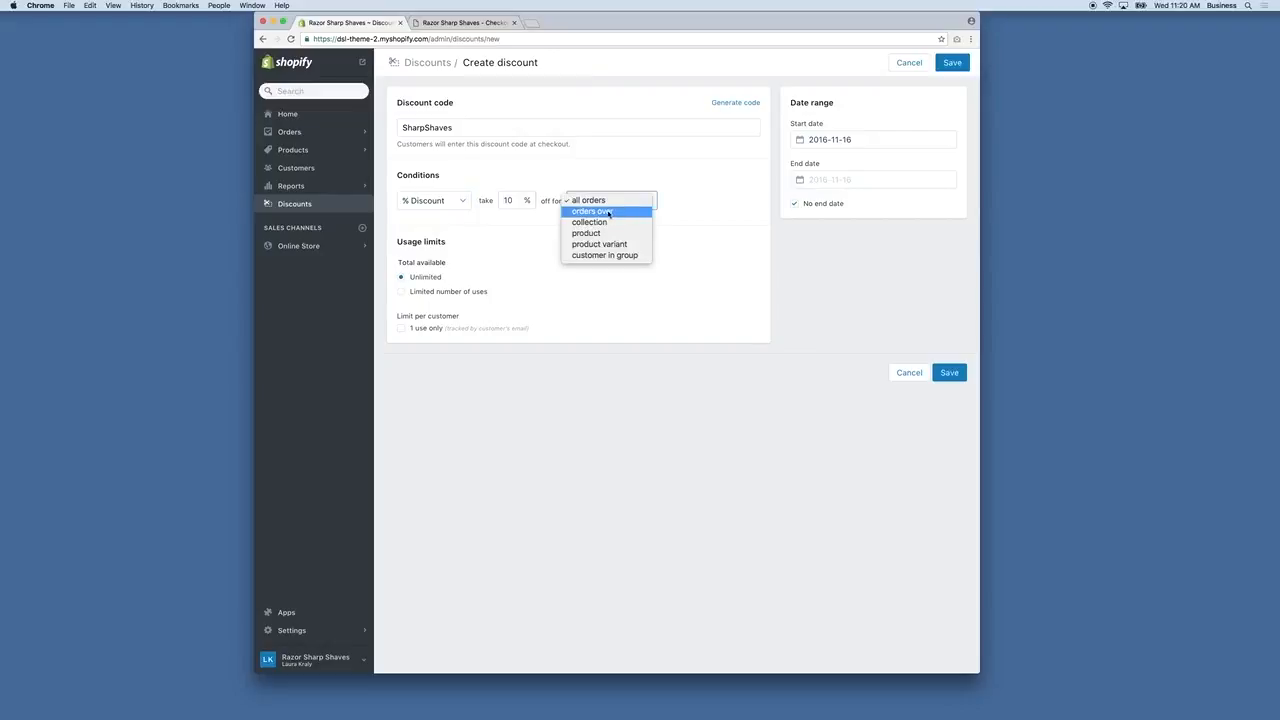
left_click(608, 212)
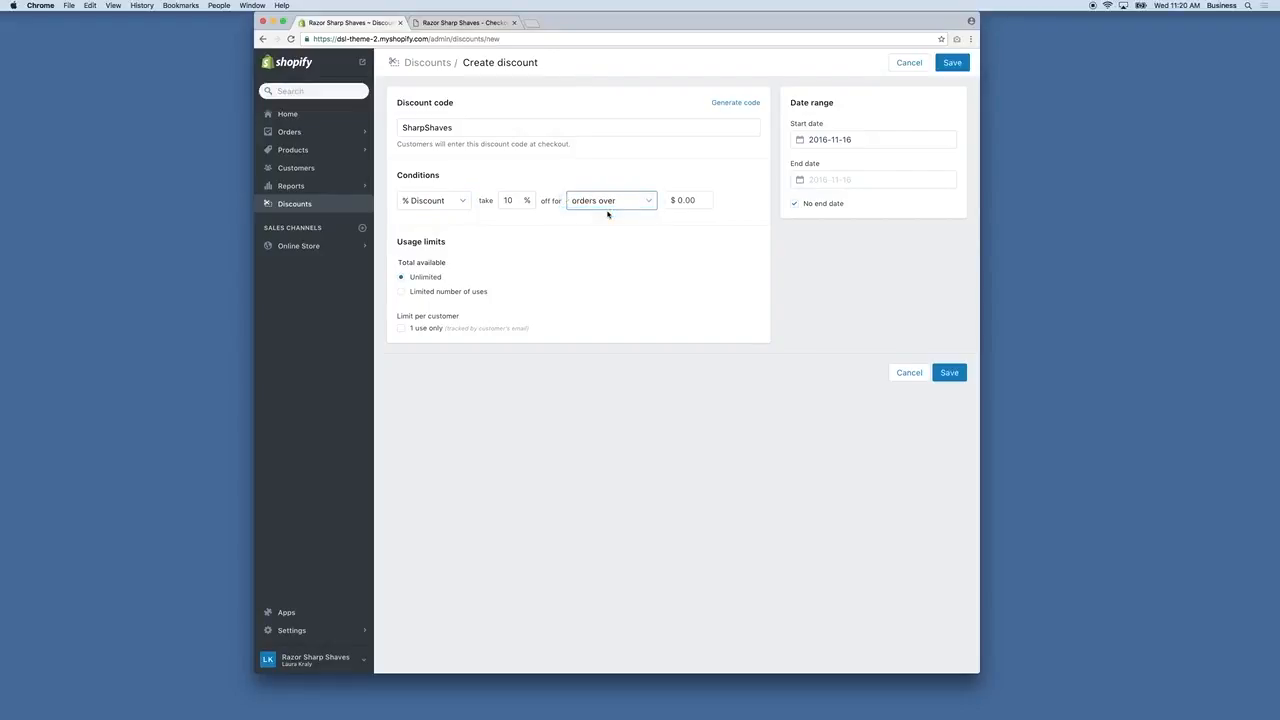
left_click(682, 202)
type("100")
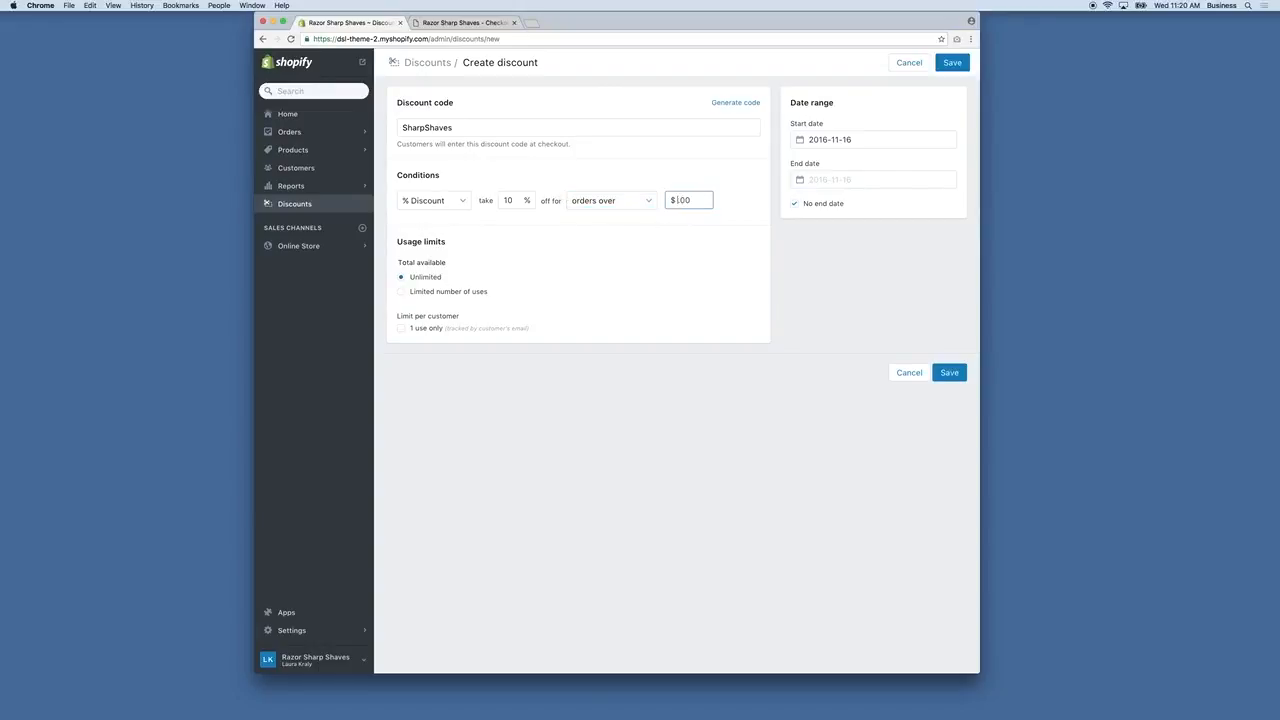
left_click(622, 262)
left_click(401, 329)
Switch back and forth between the checkout page and the discount being created.
left_click(454, 22)
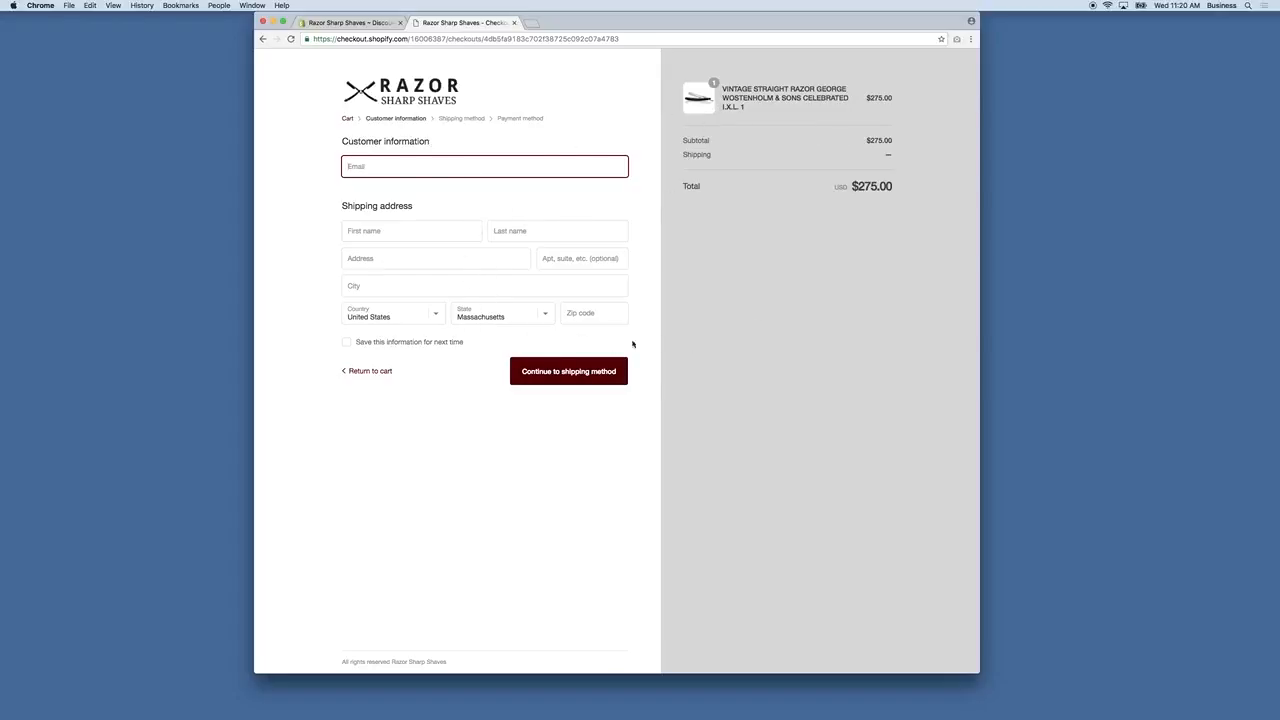
left_click(347, 23)
left_click(950, 373)
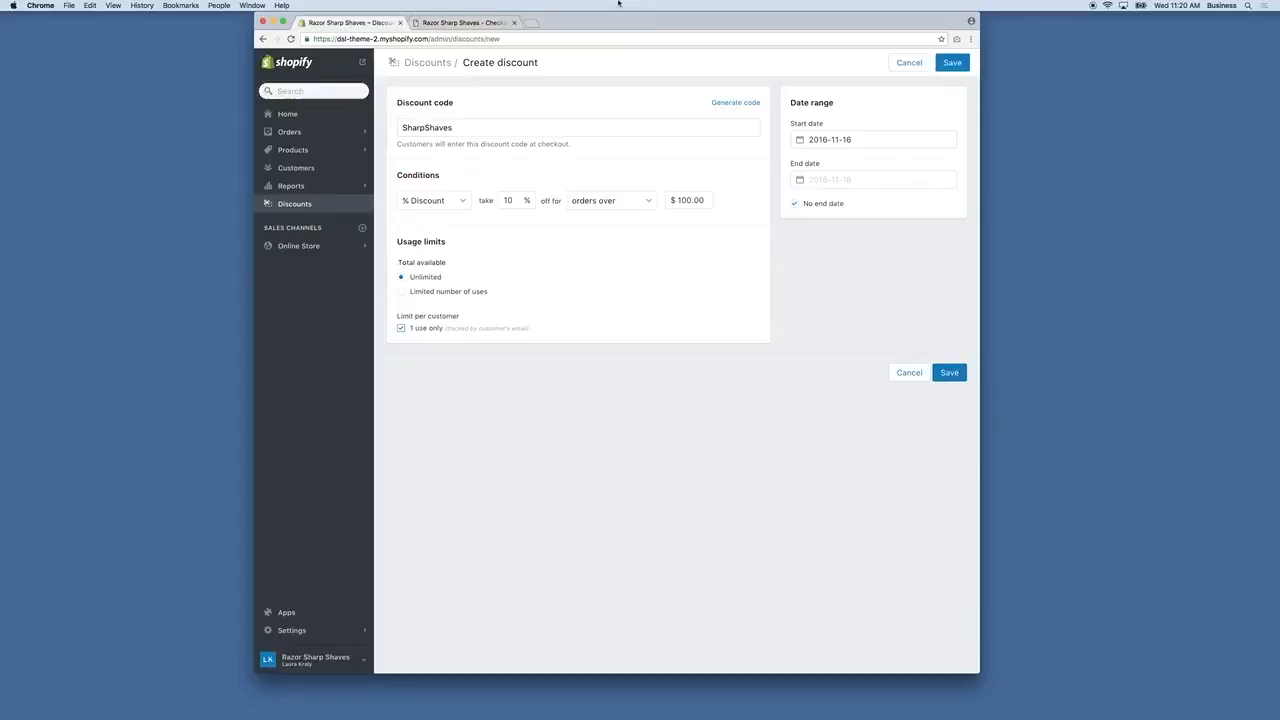
left_click(465, 22)
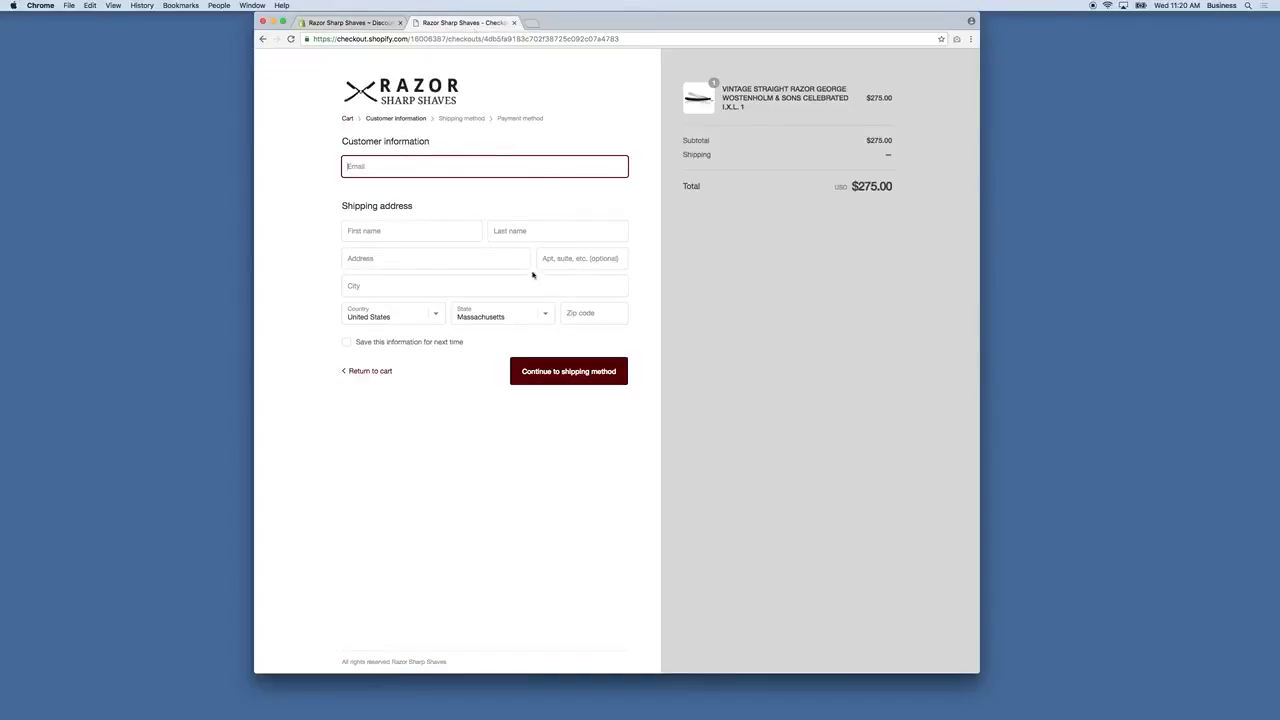
left_click(348, 25)
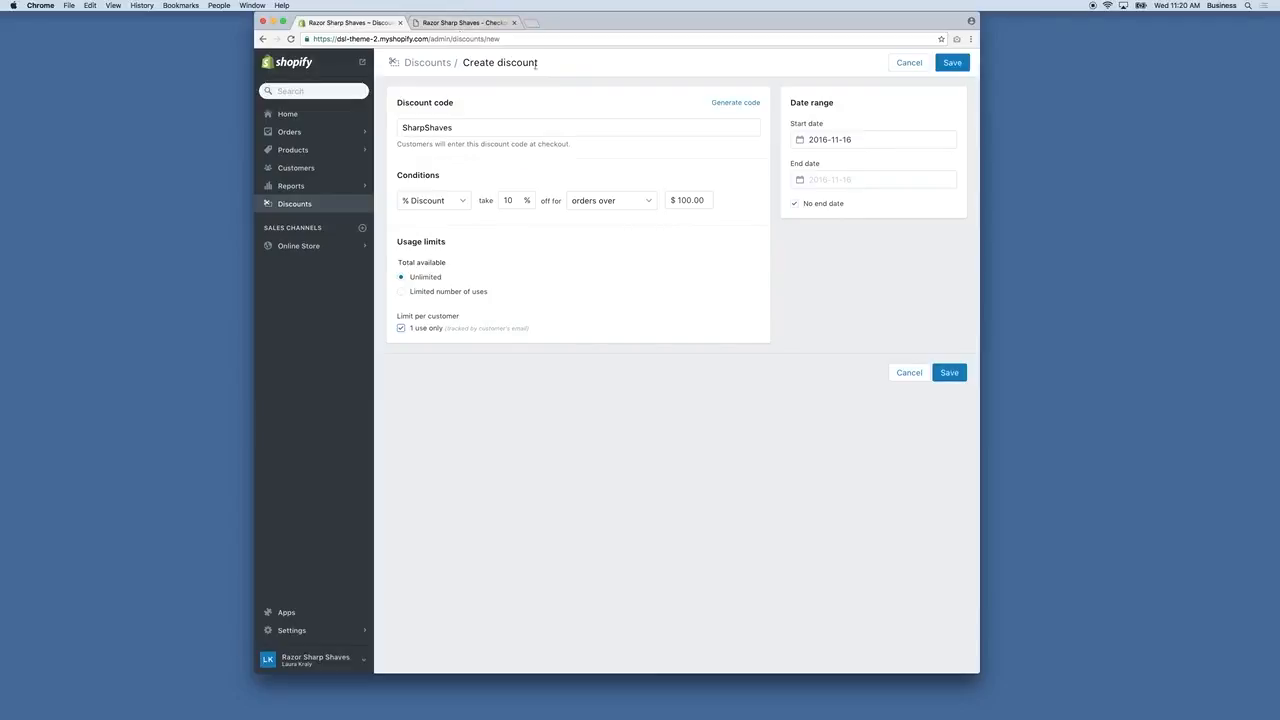
left_click(463, 23)
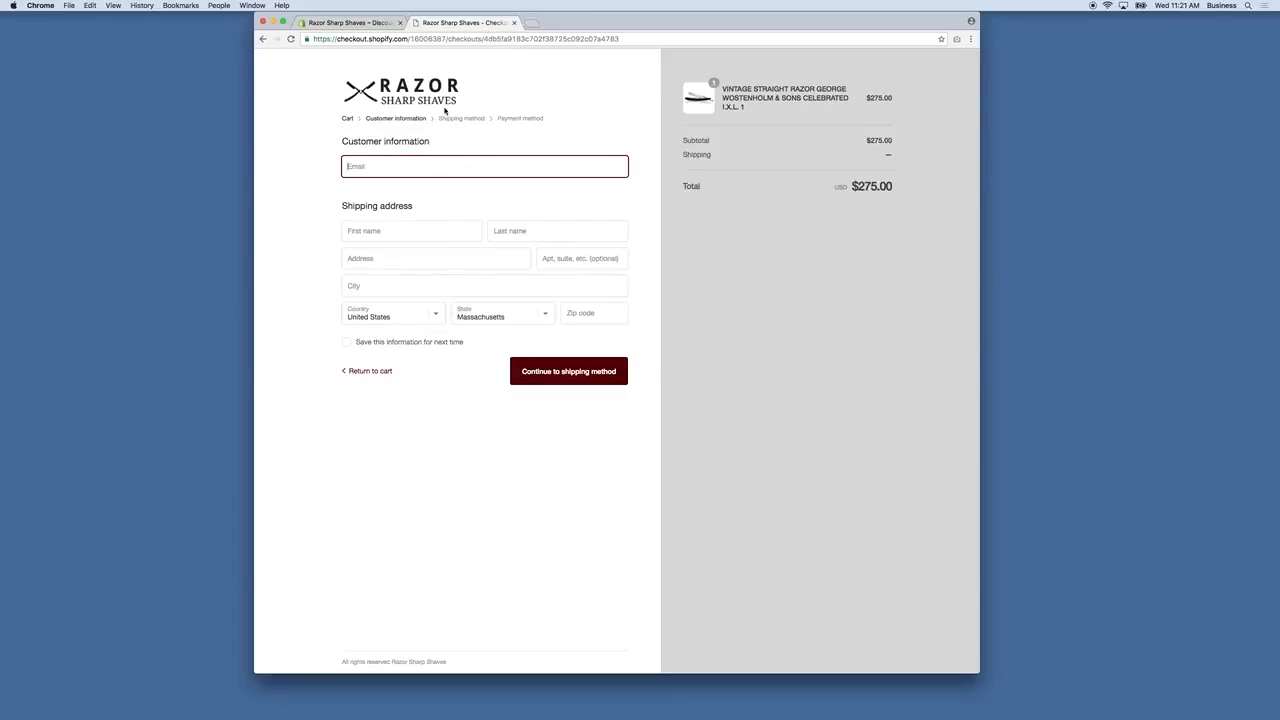
Save the SharpShaves discount and reload the $275.00 checkout page.
left_click(372, 24)
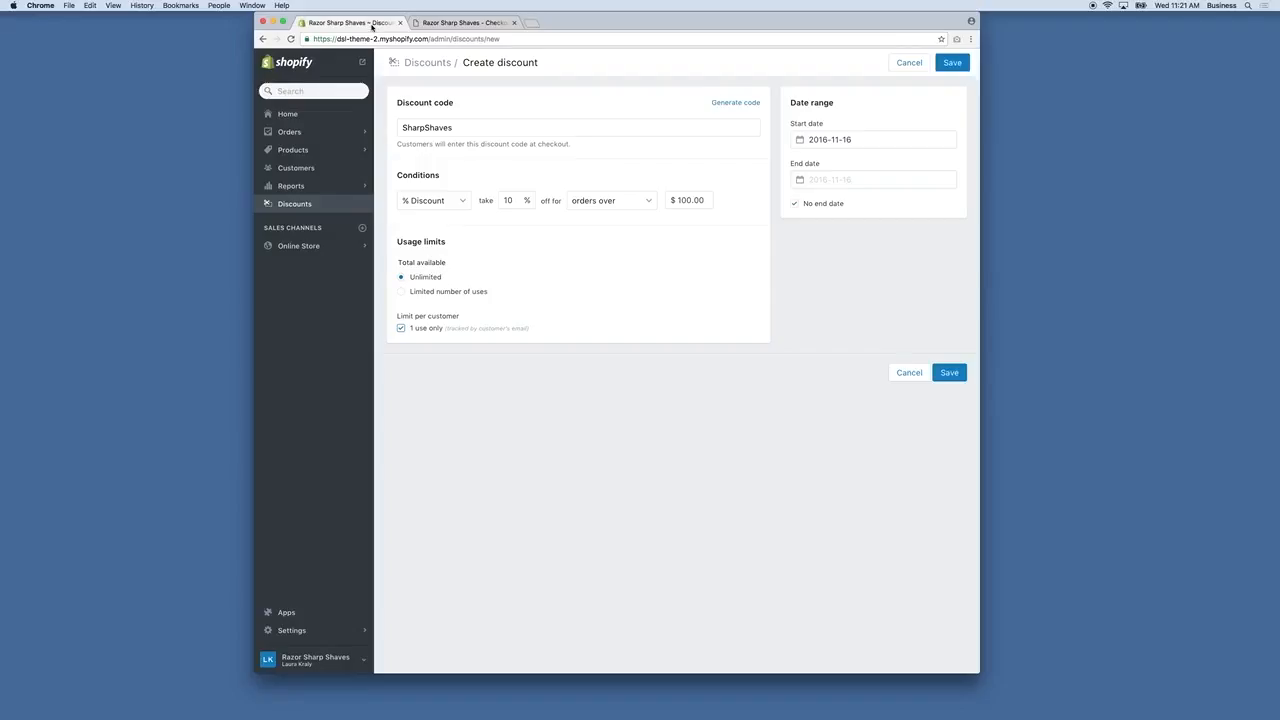
left_click(950, 372)
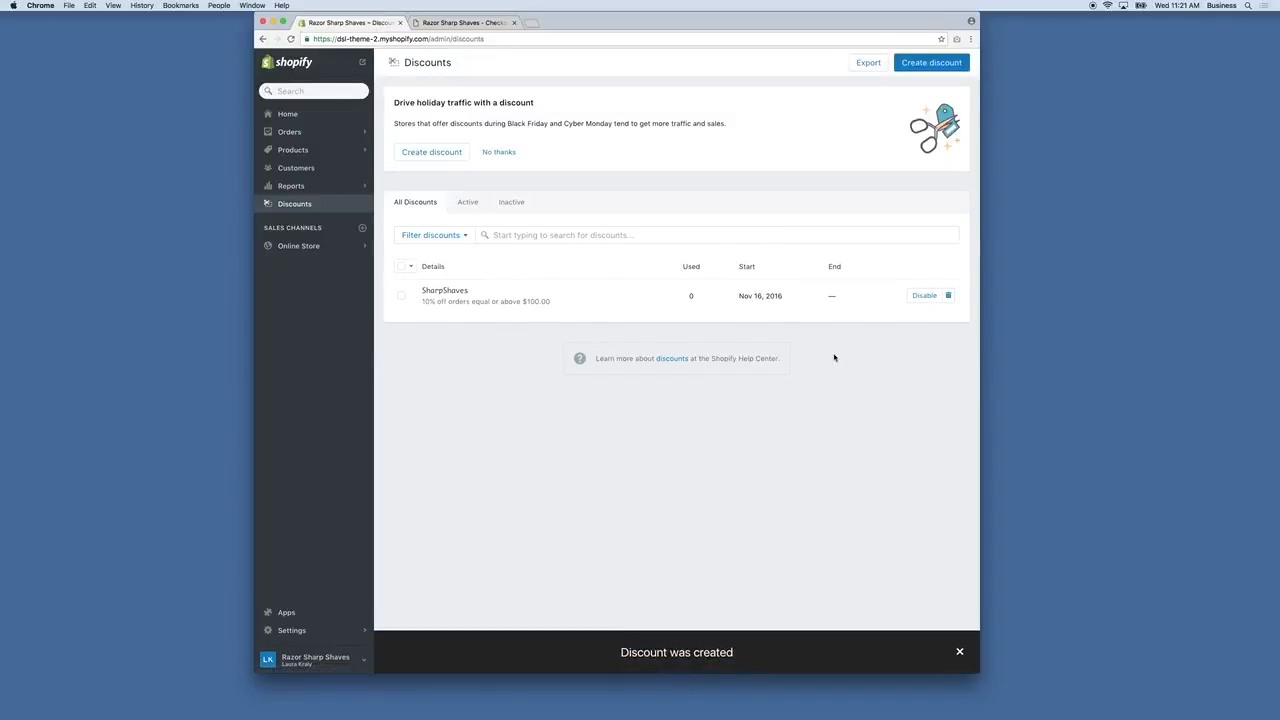
left_click(465, 22)
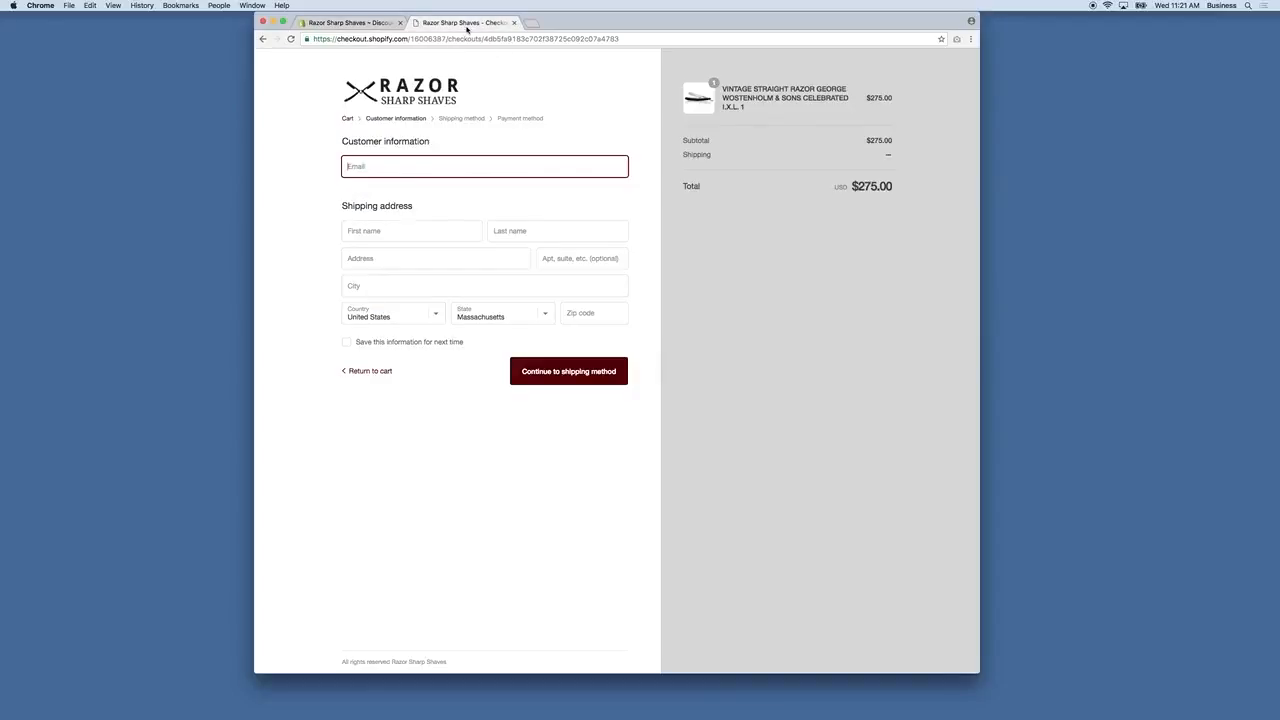
Copy the SharpShaves code from the admin Discounts list for use at checkout.
left_click(291, 38)
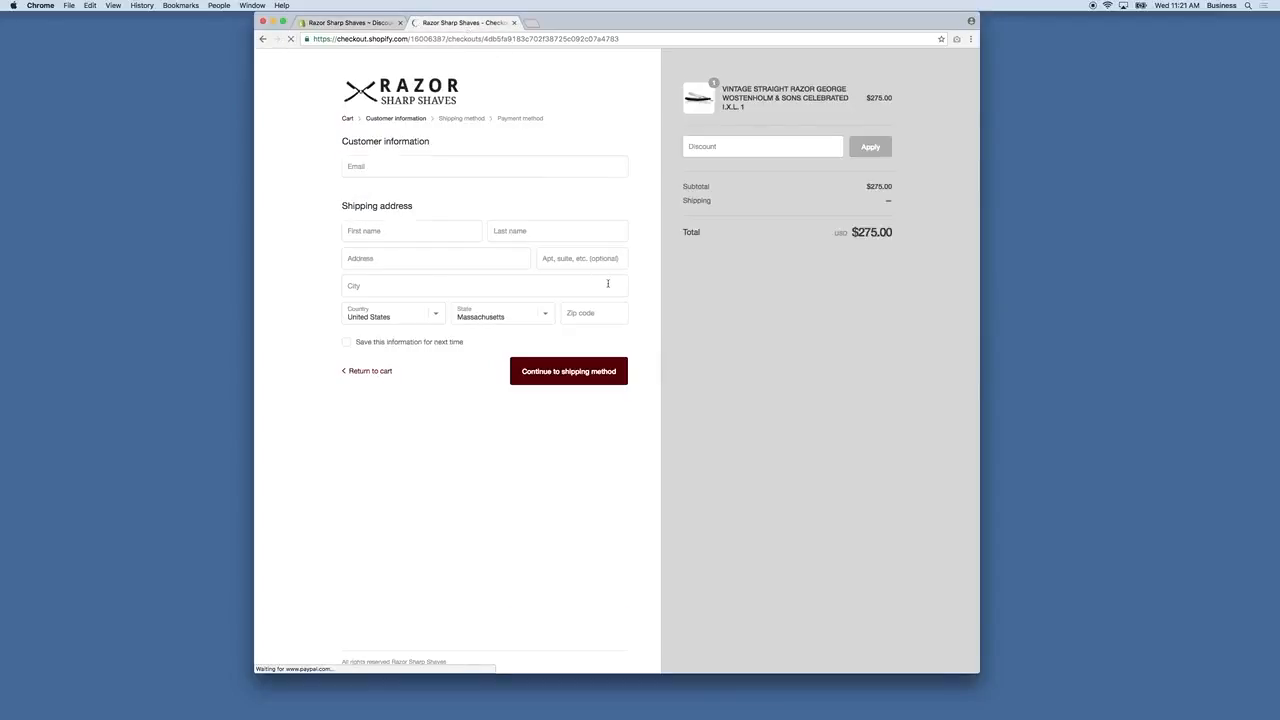
left_click(737, 148)
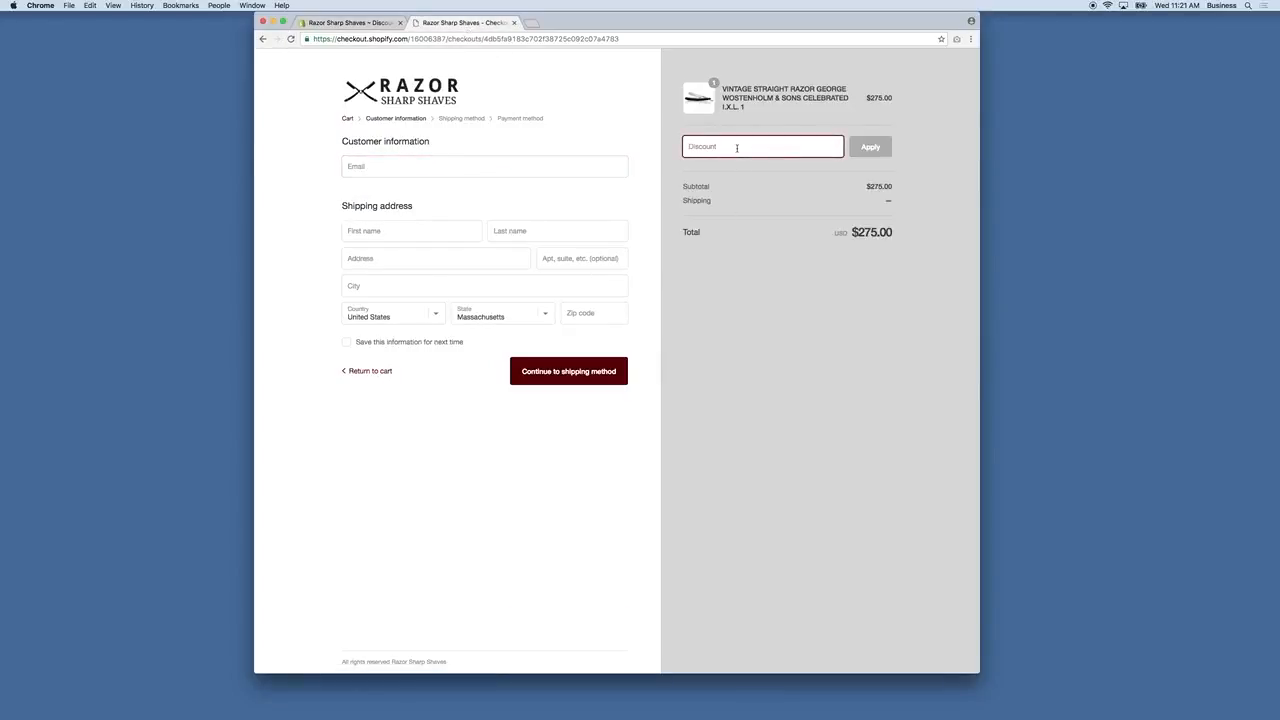
left_click(350, 22)
left_click_drag(466, 289, 420, 290)
key("super+c")
Apply SharpShaves at checkout, taking $27.50 off for a $247.50 total.
left_click(445, 22)
key("super+v")
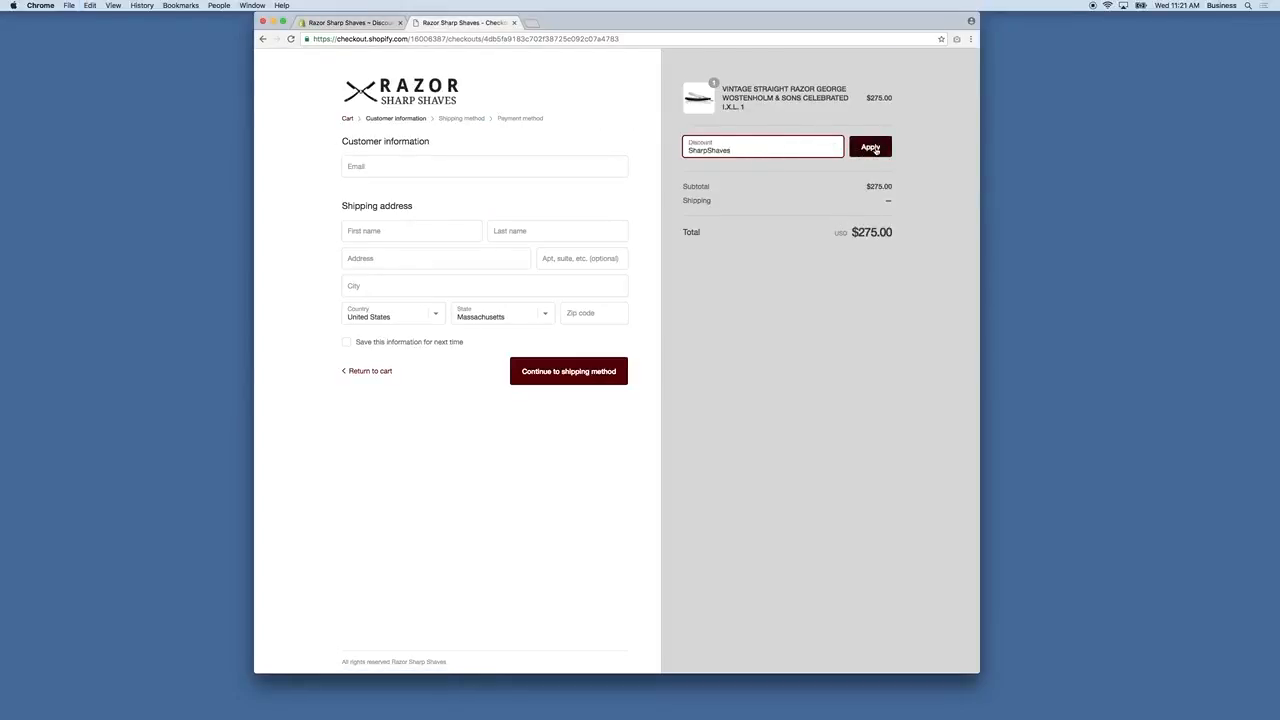
left_click(872, 148)
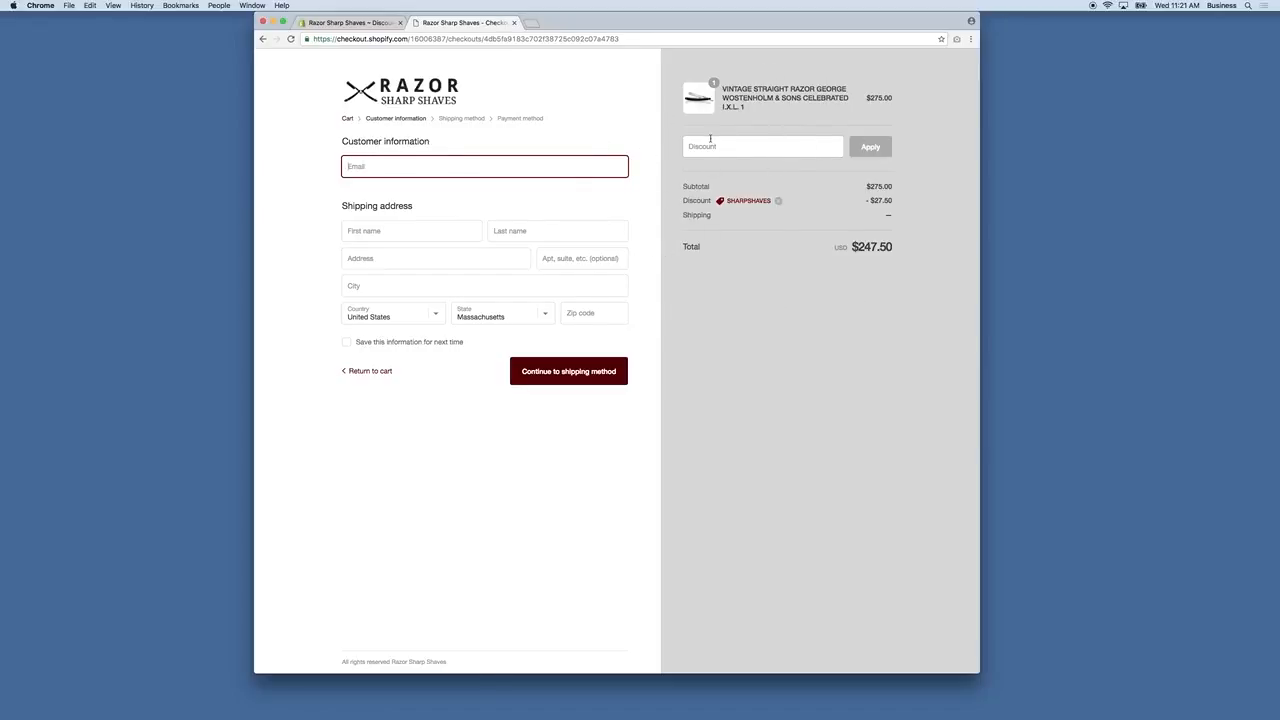
left_click(514, 22)
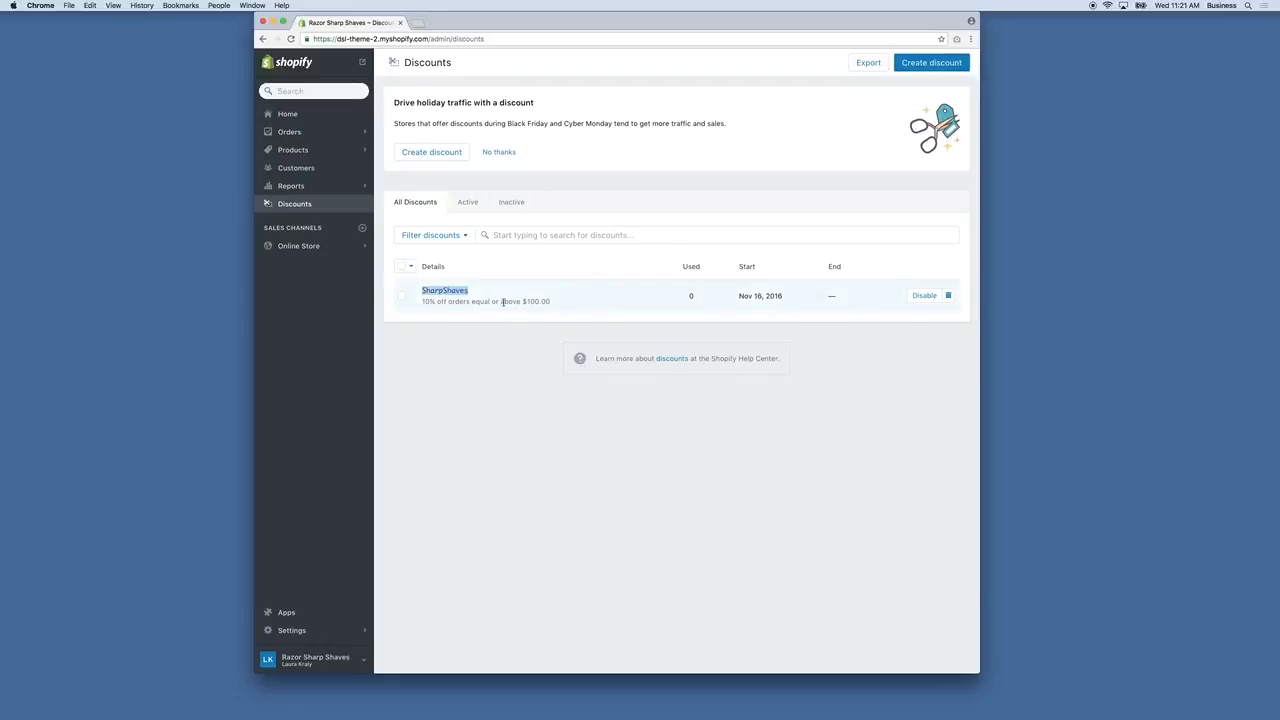
Open the live Razor Sharp Shaves storefront in a new tab and scroll through it.
left_click(298, 245)
left_click(362, 62)
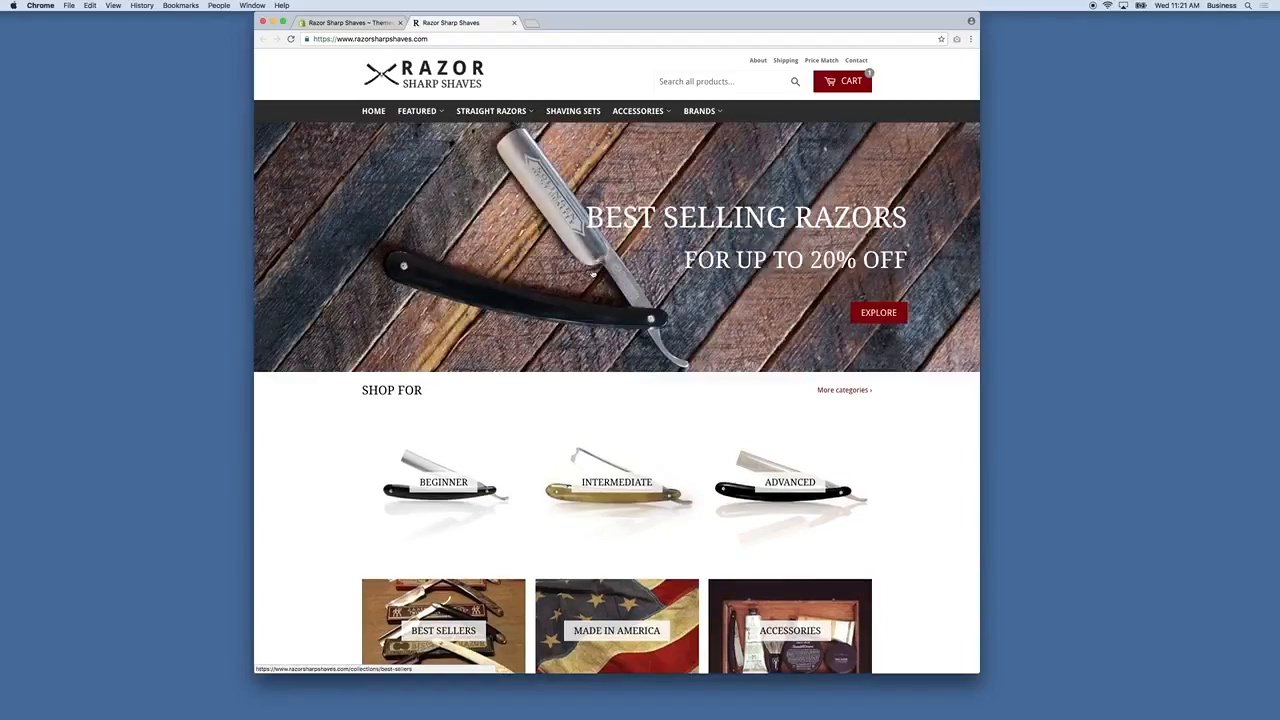
scroll(592, 273, "down", 5)
scroll(592, 273, "down", 3)
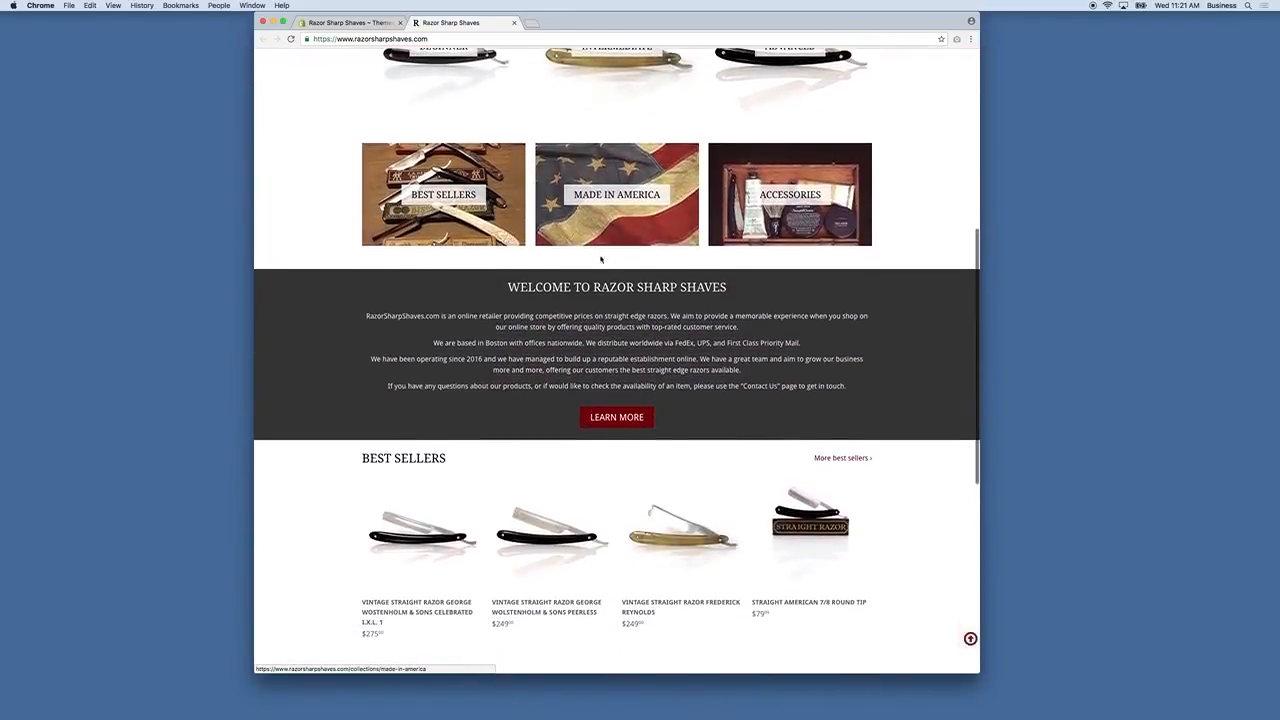
scroll(592, 273, "up", 6)
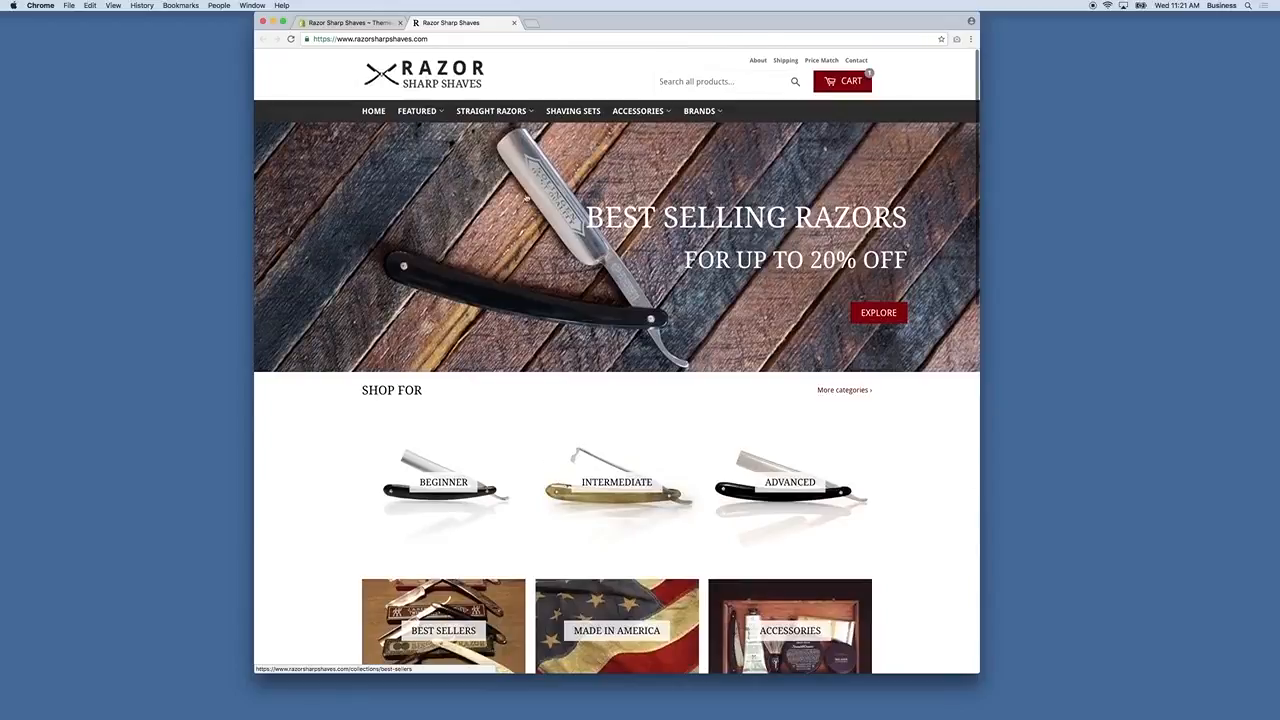
scroll(895, 280, "down", 5)
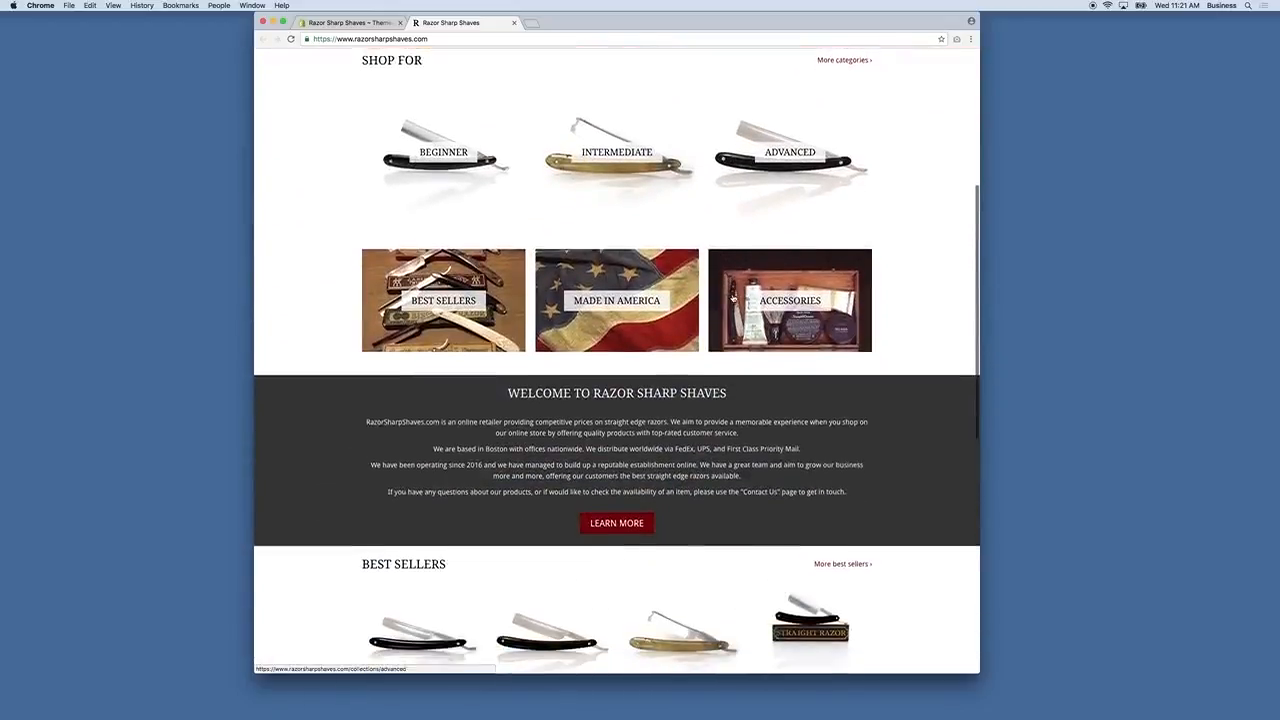
scroll(465, 56, "up", 5)
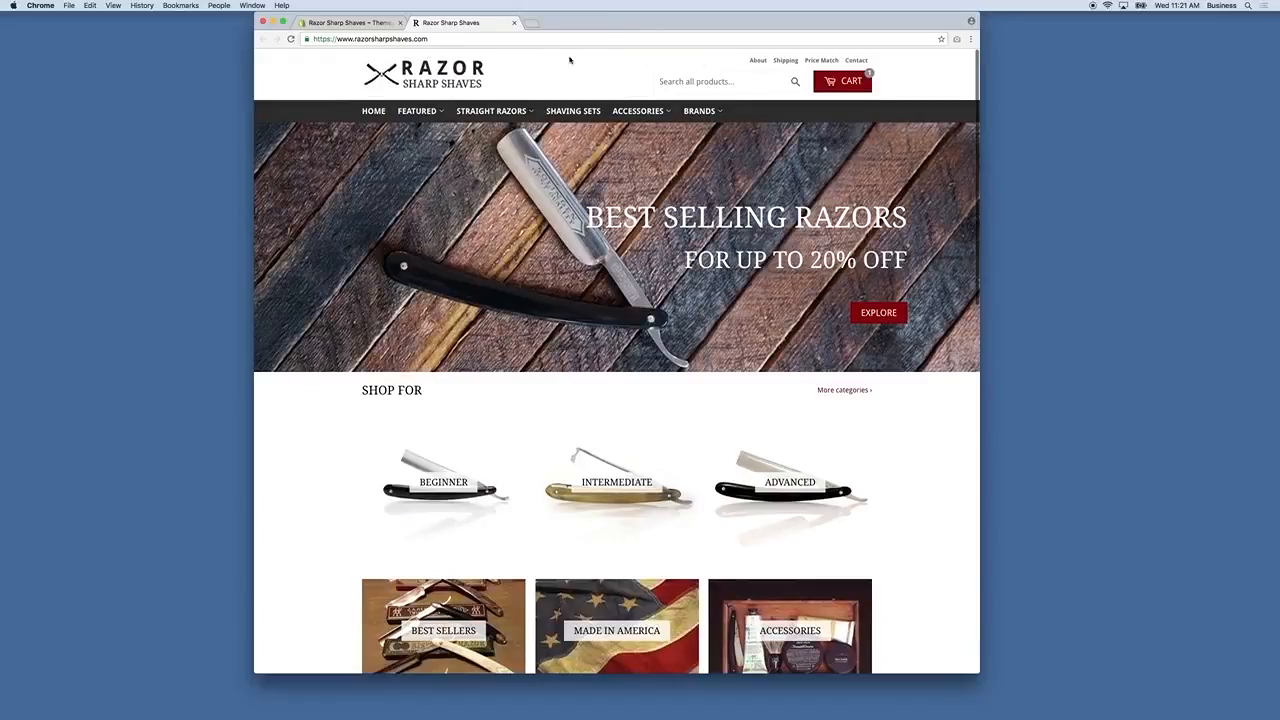
Return to the Shopify admin tab and open the store's Settings.
left_click(380, 22)
left_click(455, 22)
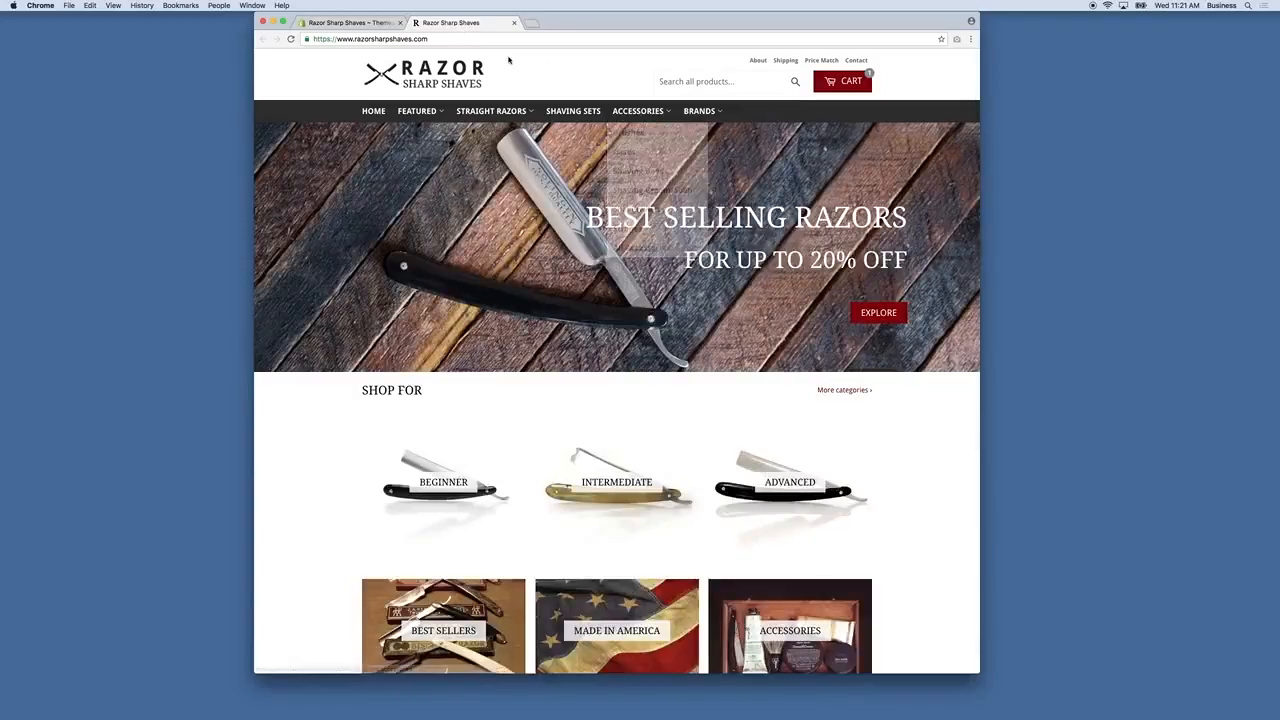
left_click(380, 22)
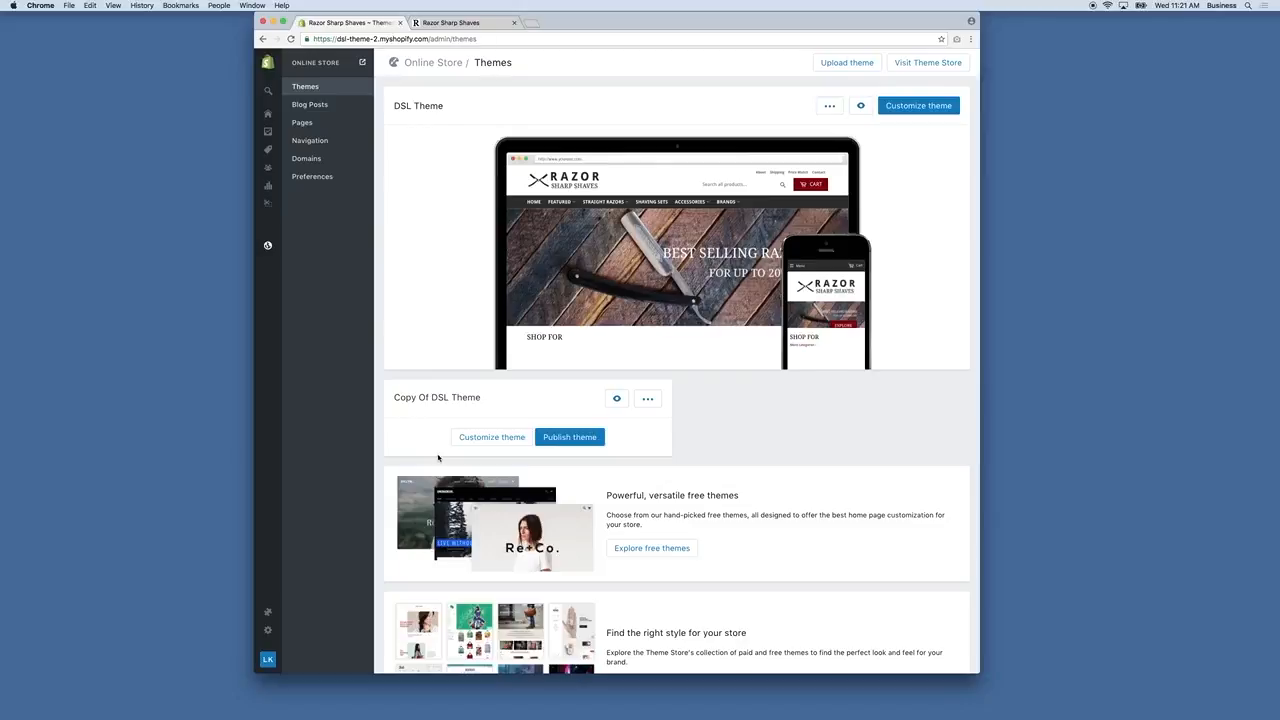
left_click(268, 632)
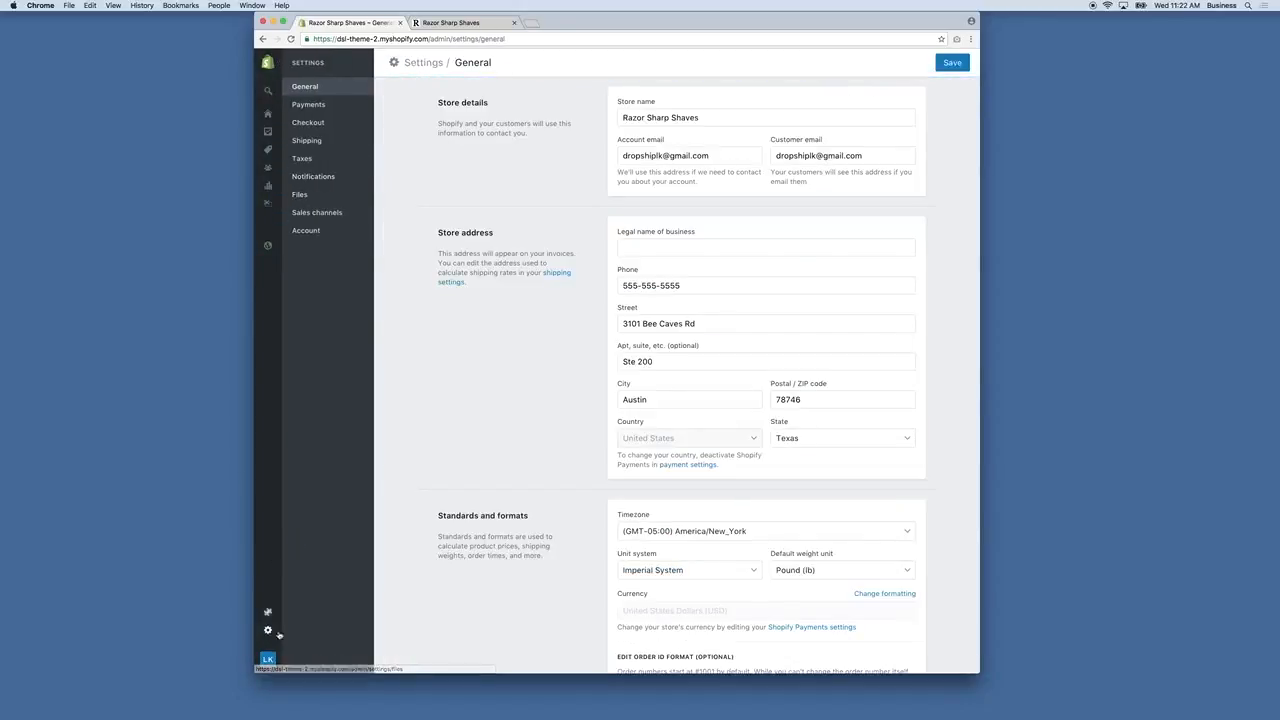
From the Apps page listing Google Shopping and Product Reviews, launch the Shopify App Store.
left_click(268, 613)
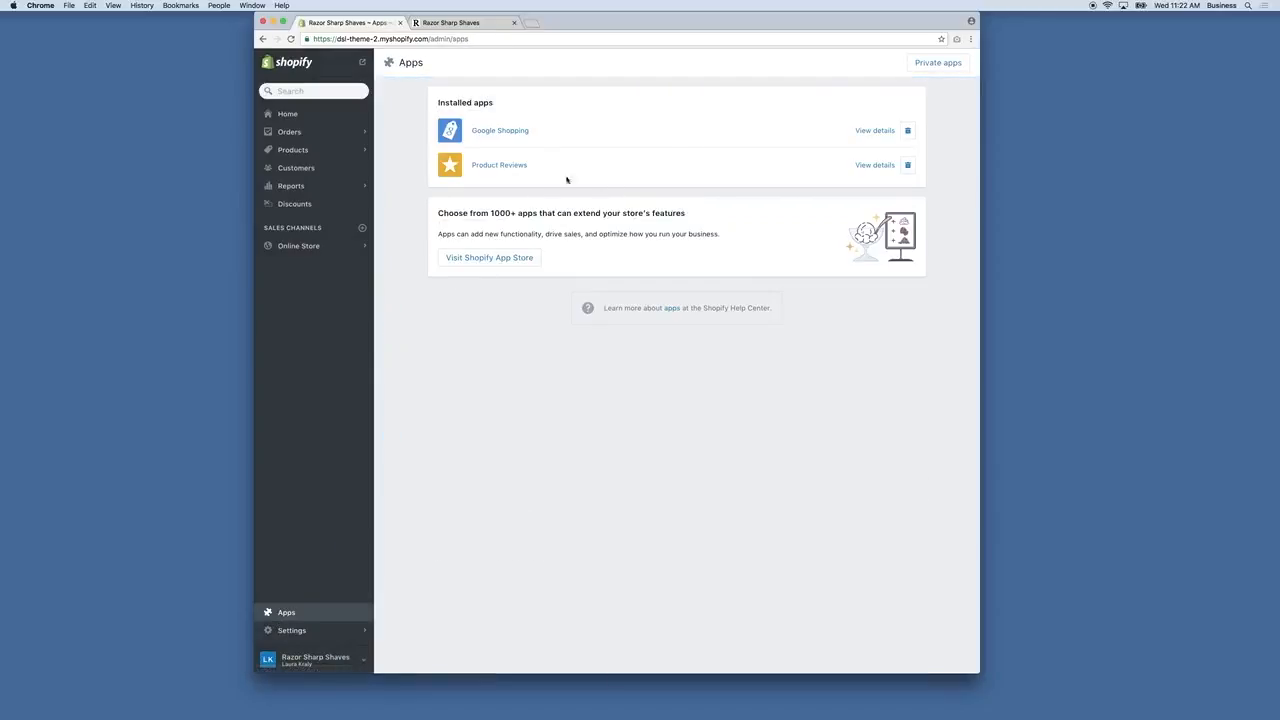
left_click(464, 262)
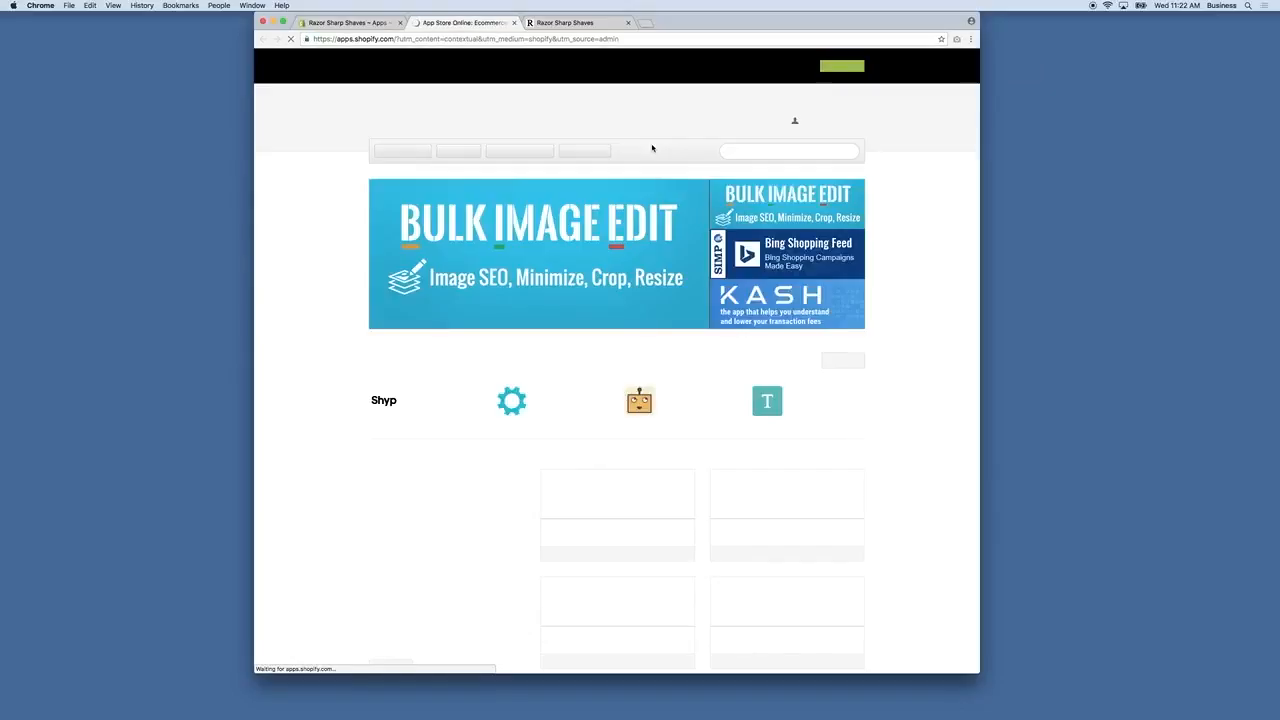
Filter the App Store to free apps and install Quick Announcement Bar by Hextom.
mouse_move(460, 153)
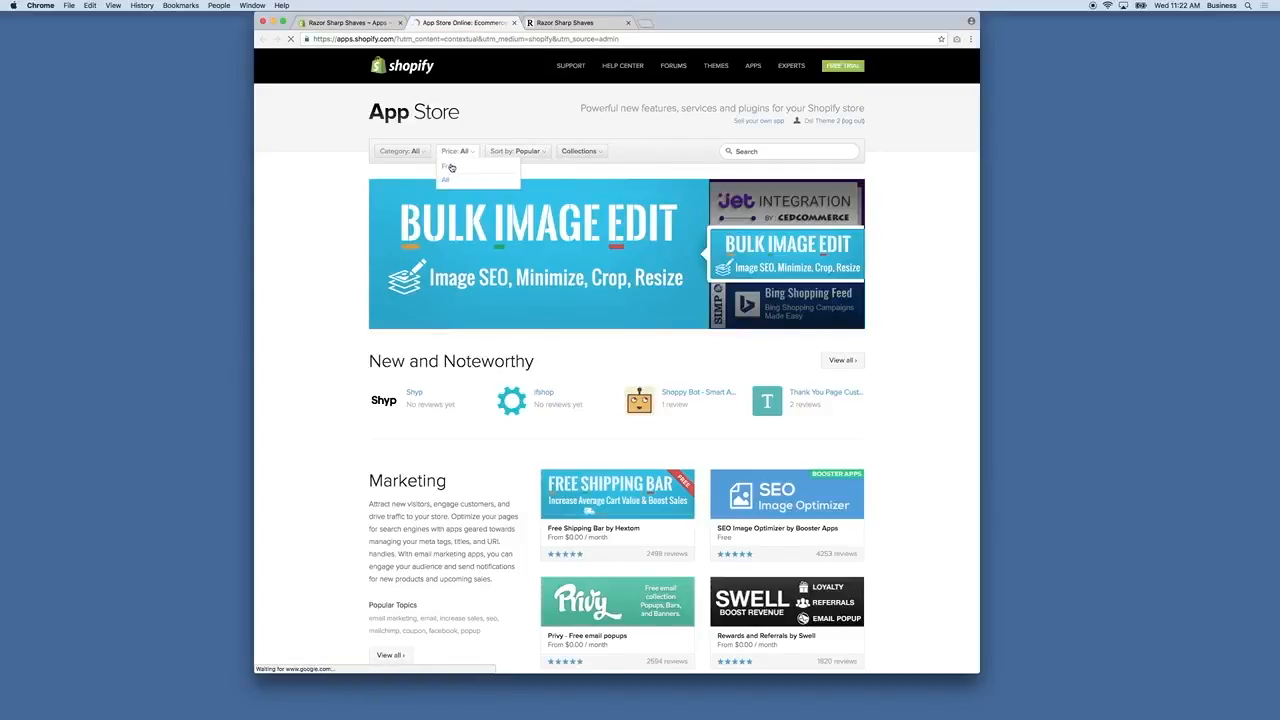
left_click(450, 167)
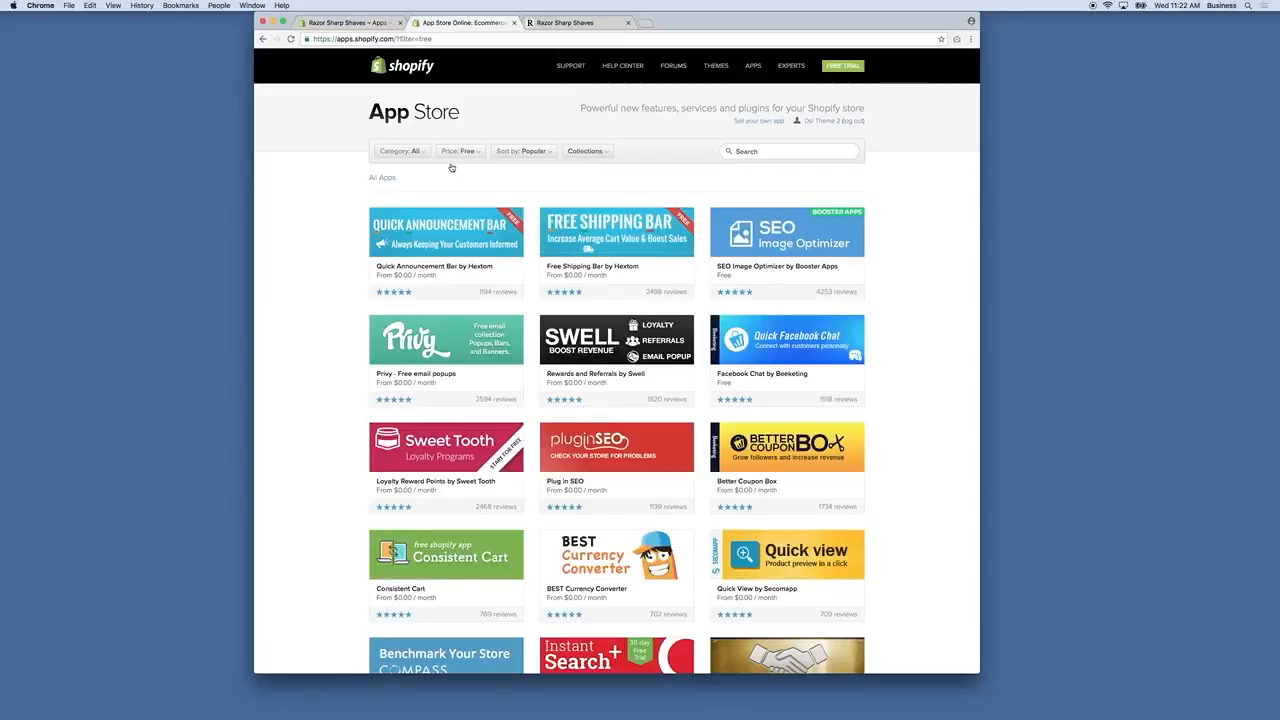
left_click(420, 234)
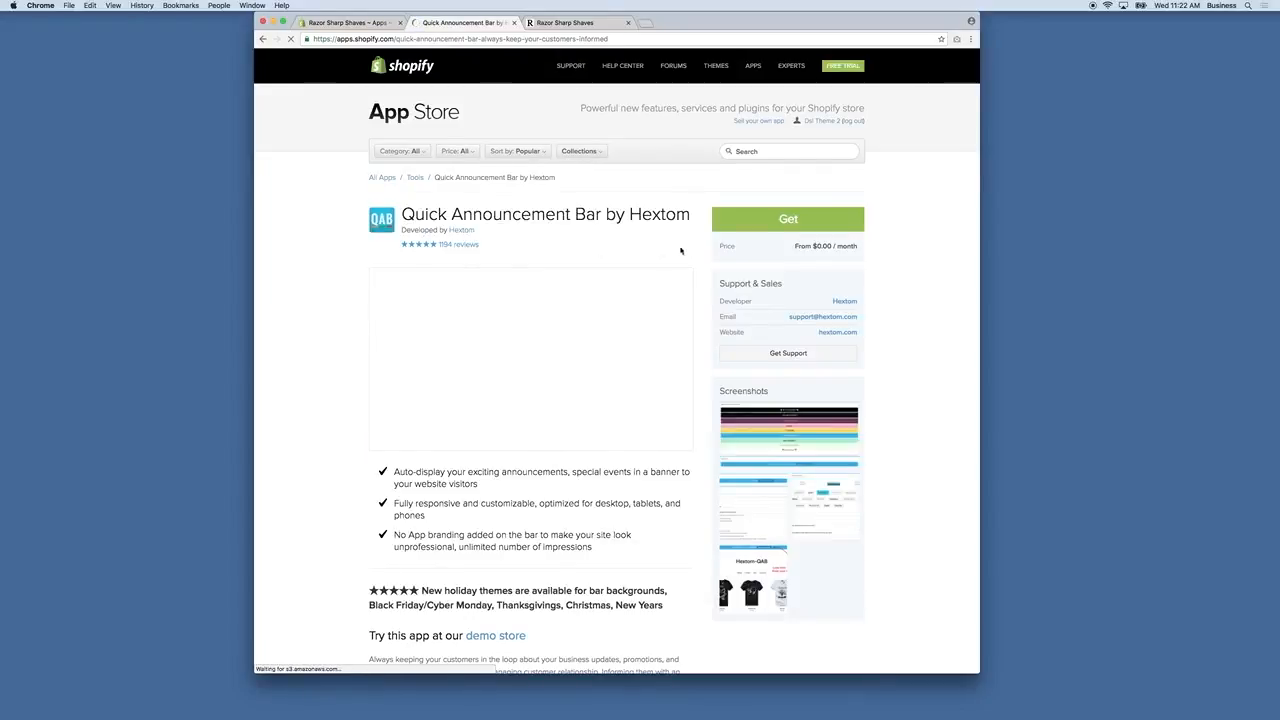
left_click(784, 231)
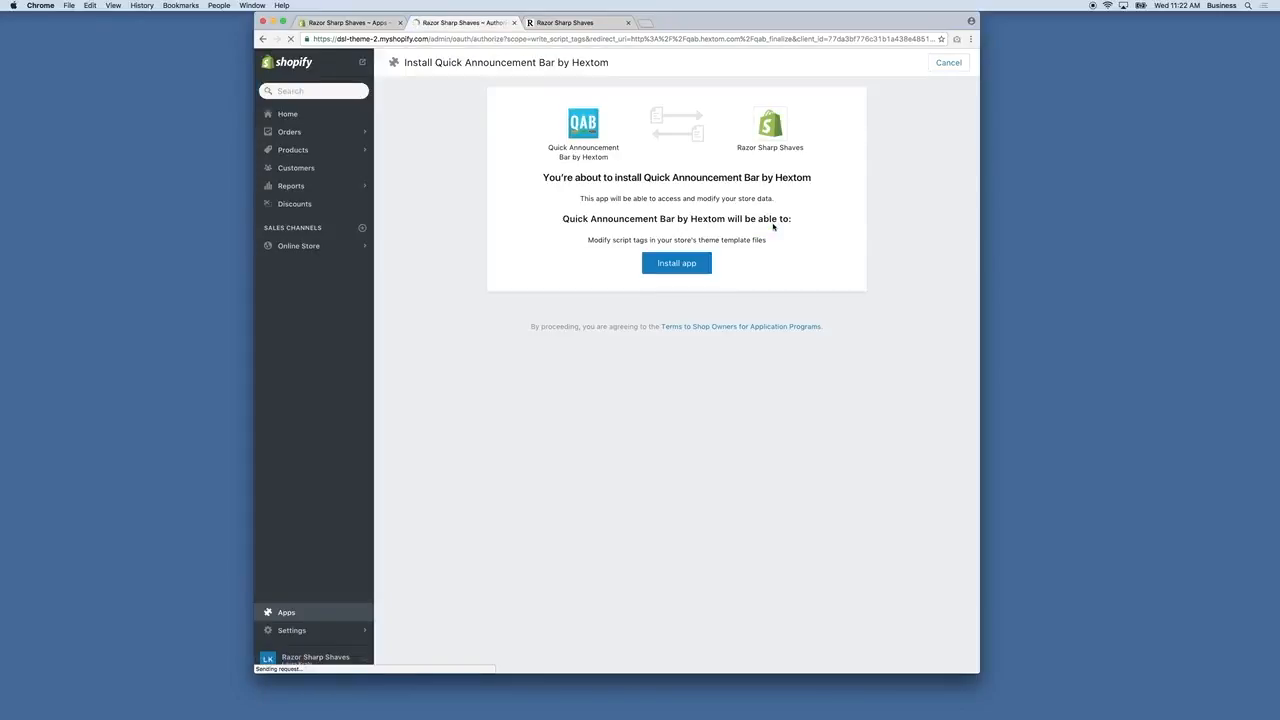
left_click(674, 264)
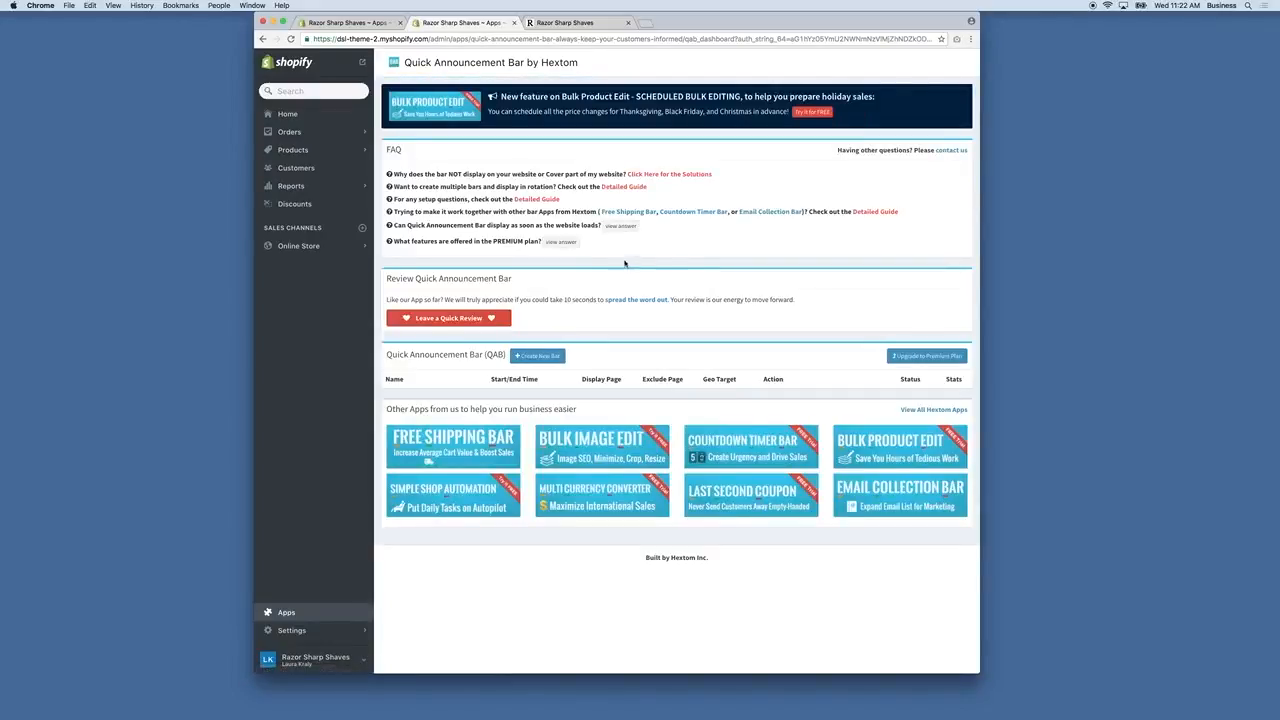
Create a new announcement bar using the Bold and Clear template.
left_click(537, 355)
scroll(568, 468, "down", 1)
scroll(568, 468, "down", 1)
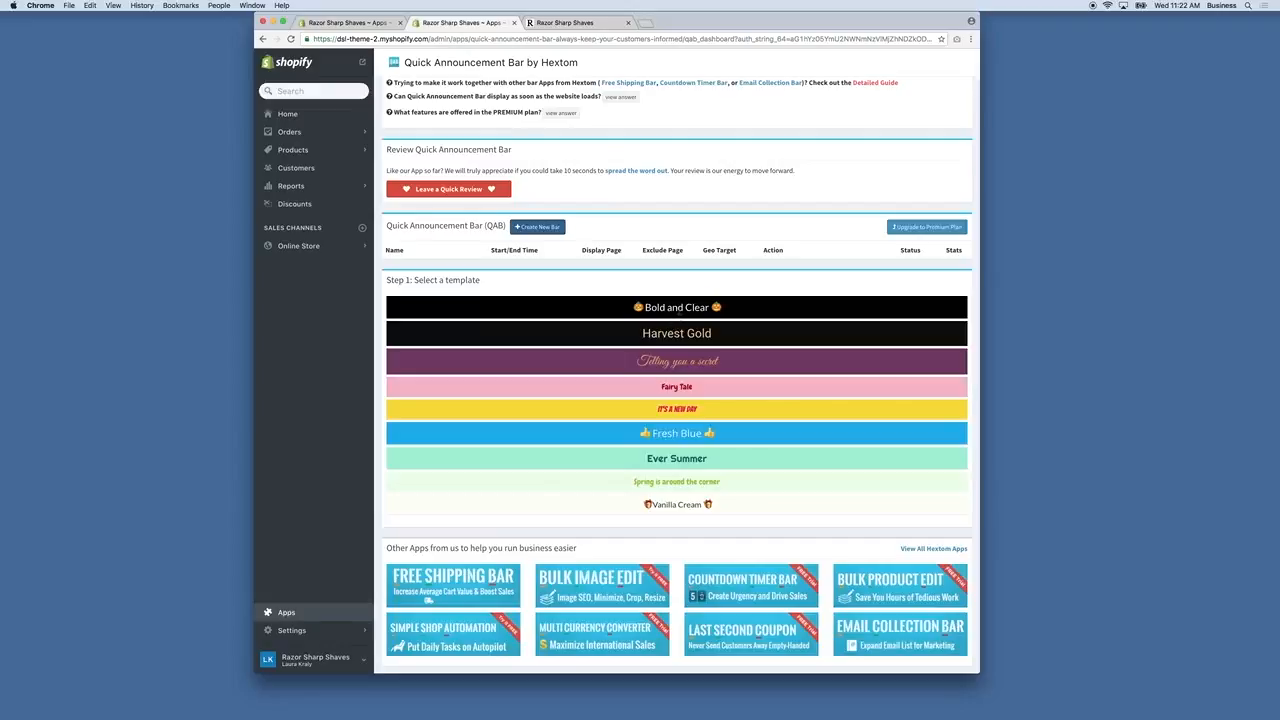
left_click(677, 309)
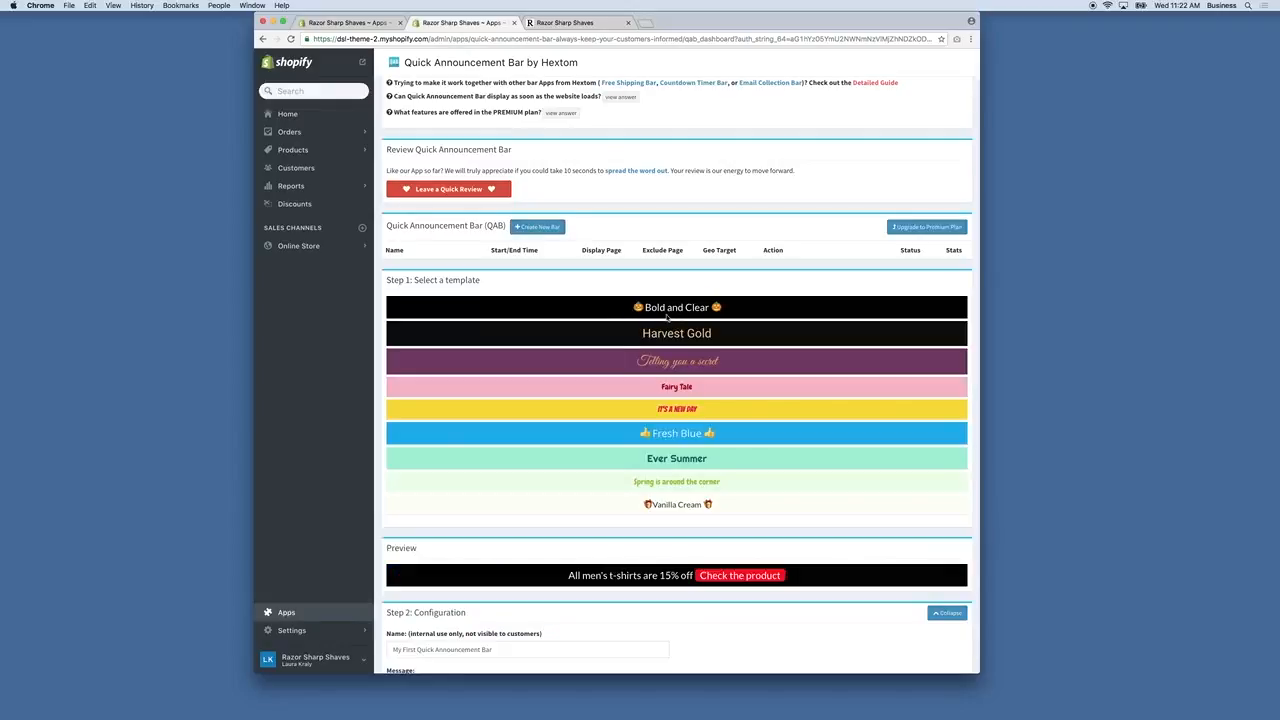
scroll(514, 408, "down", 4)
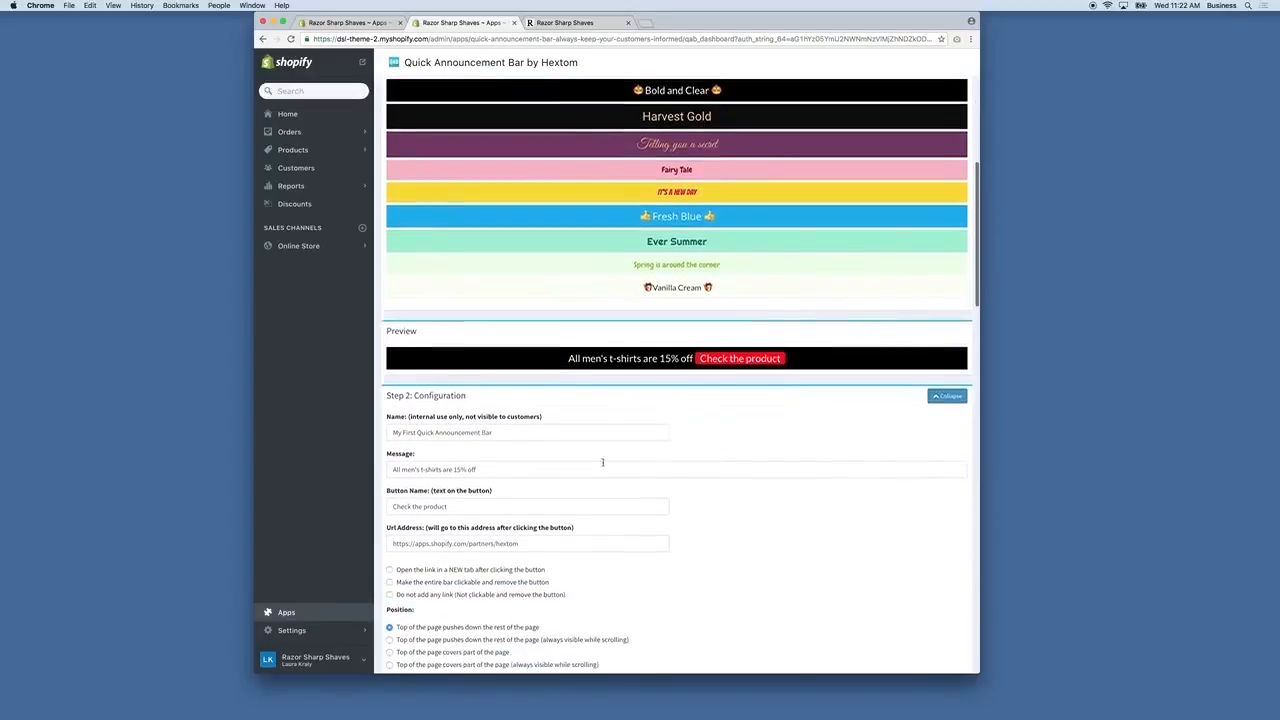
Replace the bar name with the offer text ending 'Code: SharpShaves' and copy it into Message.
left_click_drag(514, 408, 250, 403)
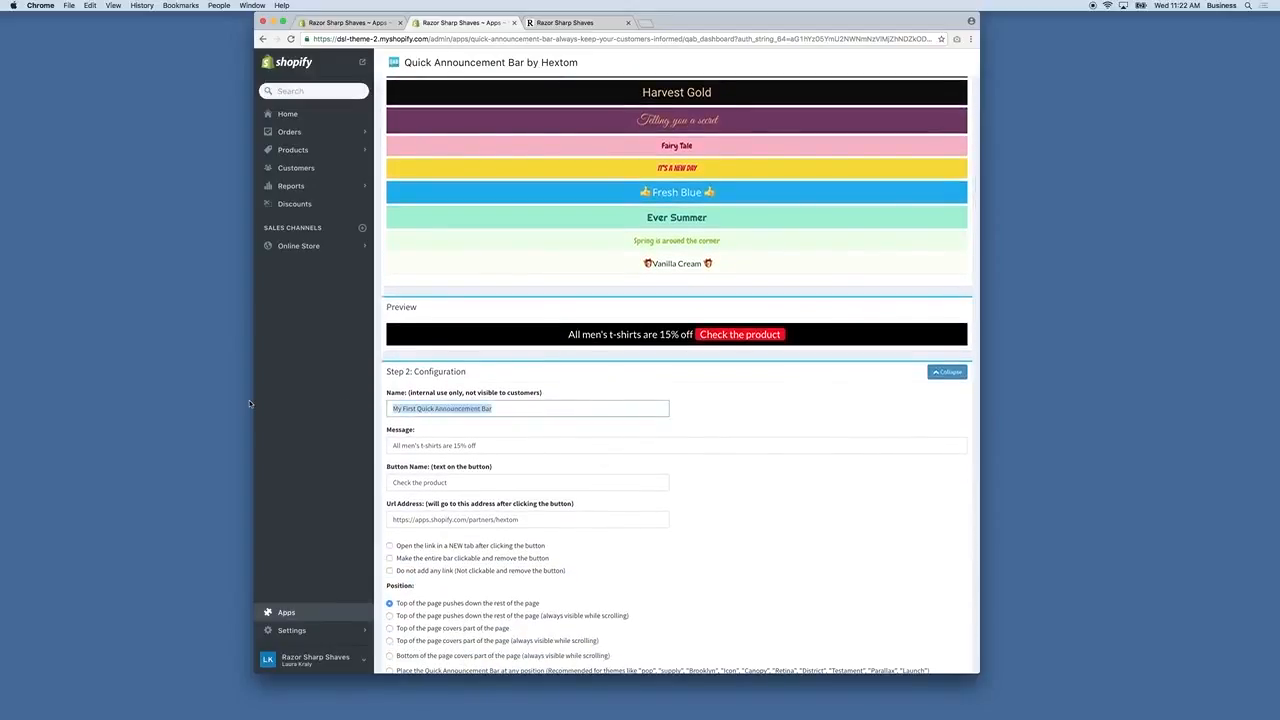
type("10% off on orders 100+ |")
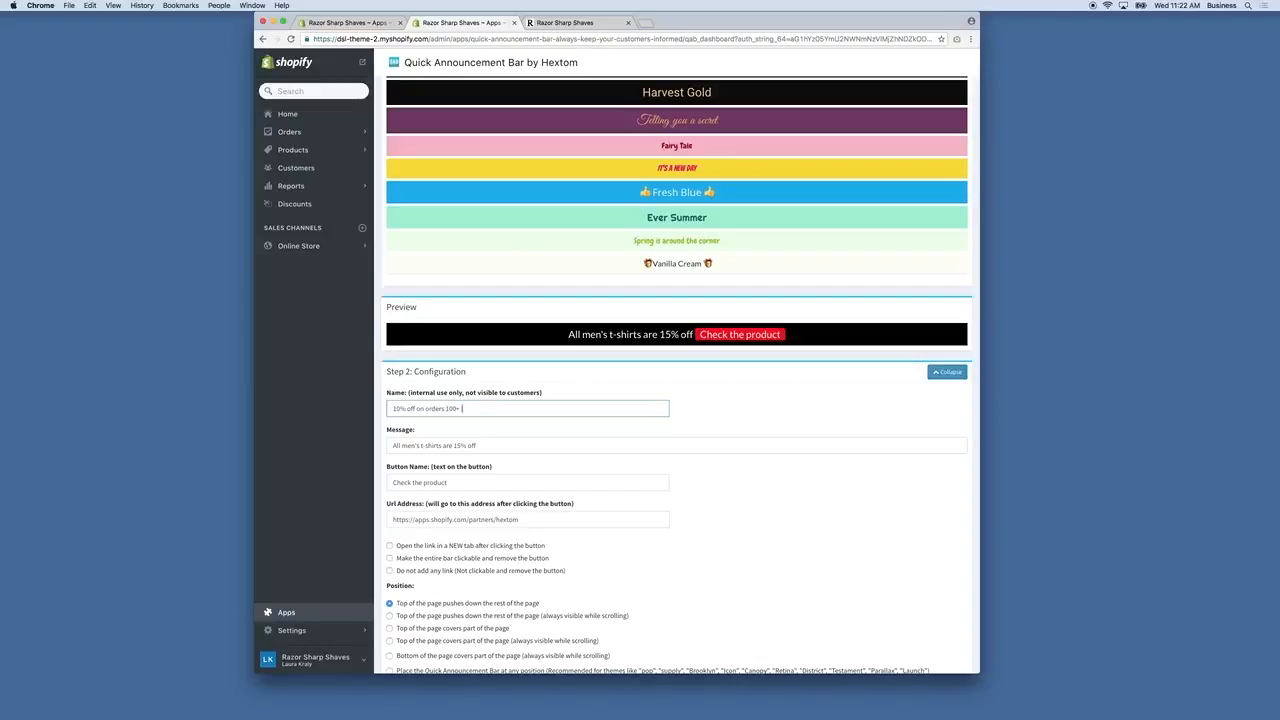
type("ode: SharpShaves")
left_click_drag(530, 408, 392, 408)
key("super+c")
triple_click(500, 446)
key("super+v")
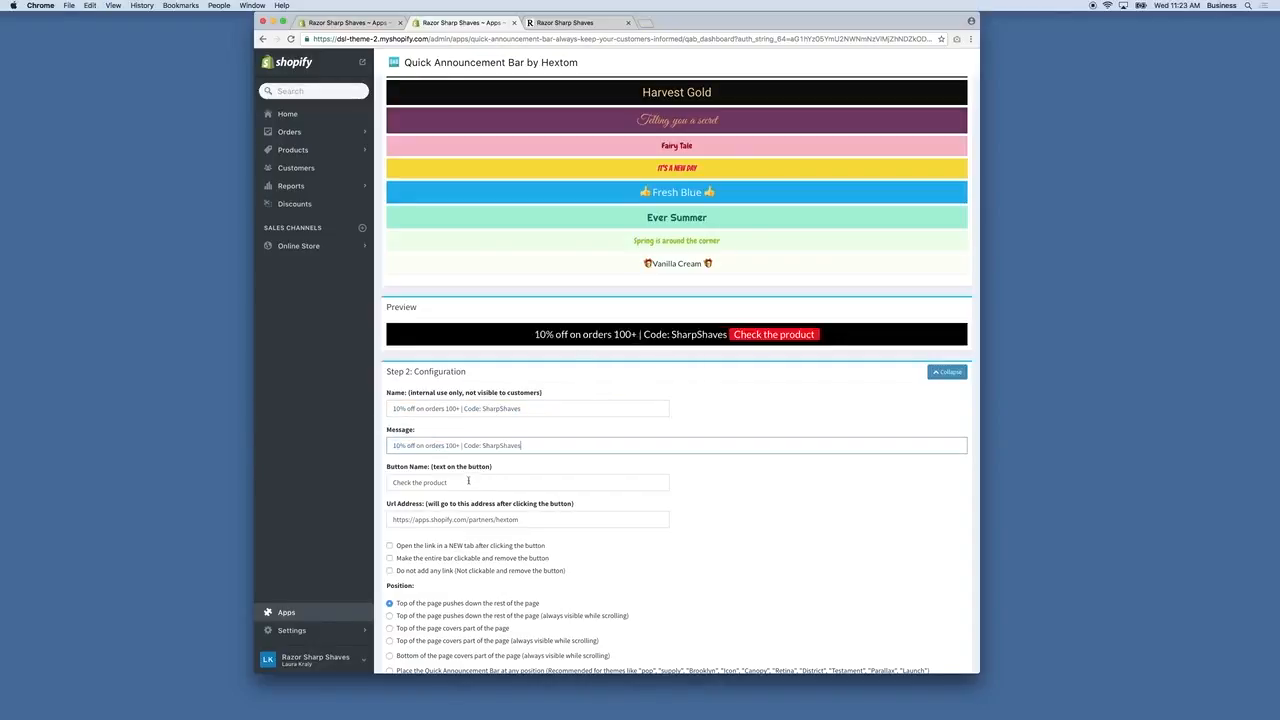
Set the button label to 'Code: SharpShaves' and trim the message to '10% off on orders 100+'.
left_click_drag(453, 484, 332, 475)
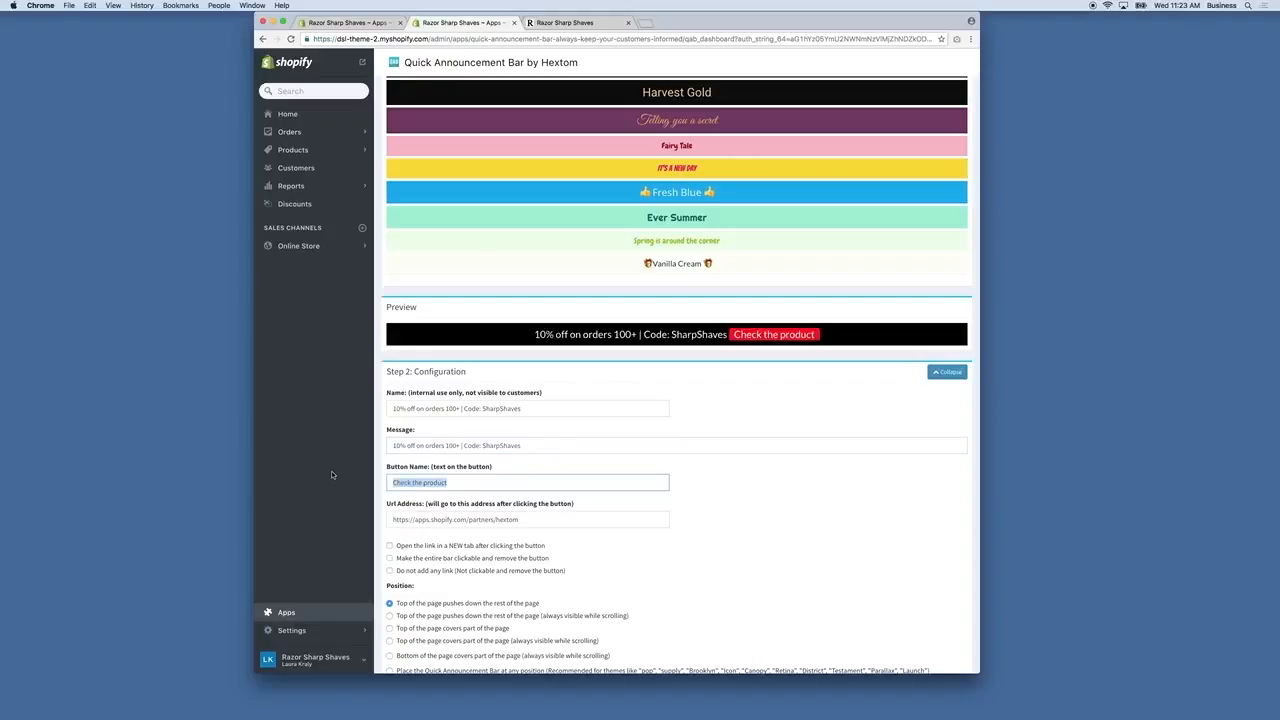
left_click_drag(536, 445, 456, 448)
key("super+c")
triple_click(456, 482)
key("super+v")
key("BackSpace")
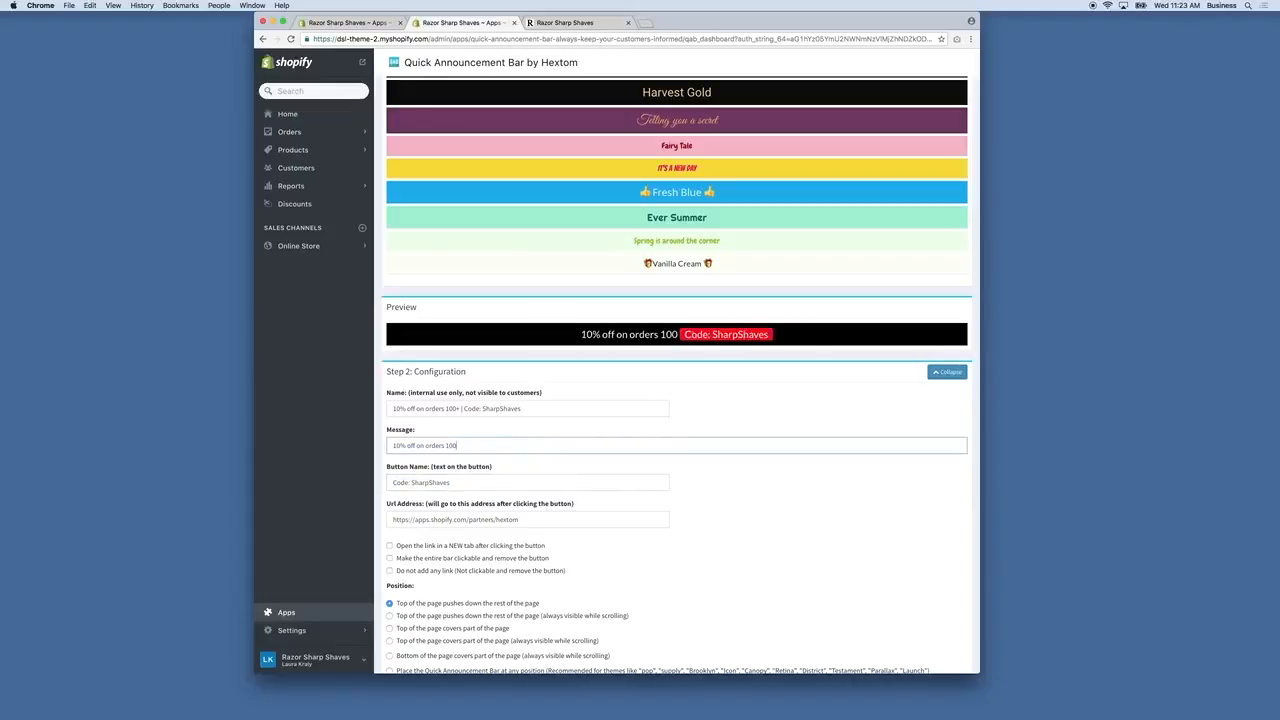
Replace the code button's Hextom partners URL with /collections/.
type("+")
scroll(528, 490, "down", 1)
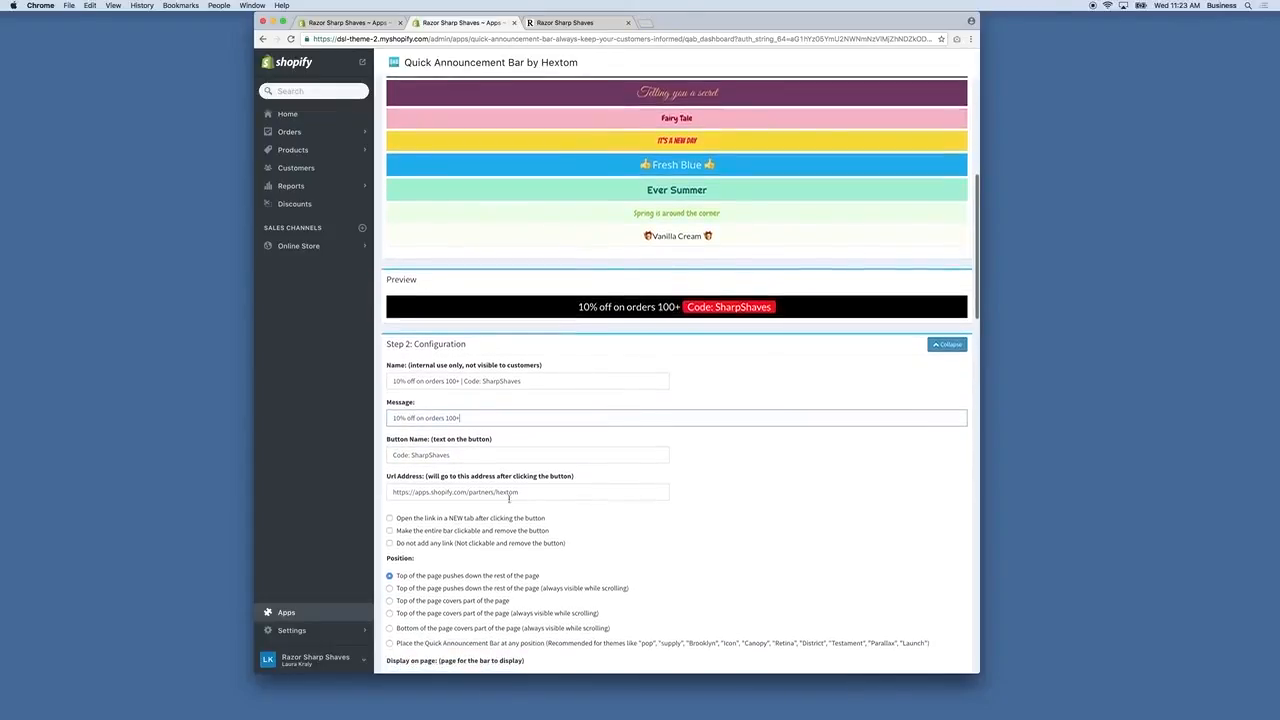
scroll(528, 490, "down", 1)
left_click(556, 476)
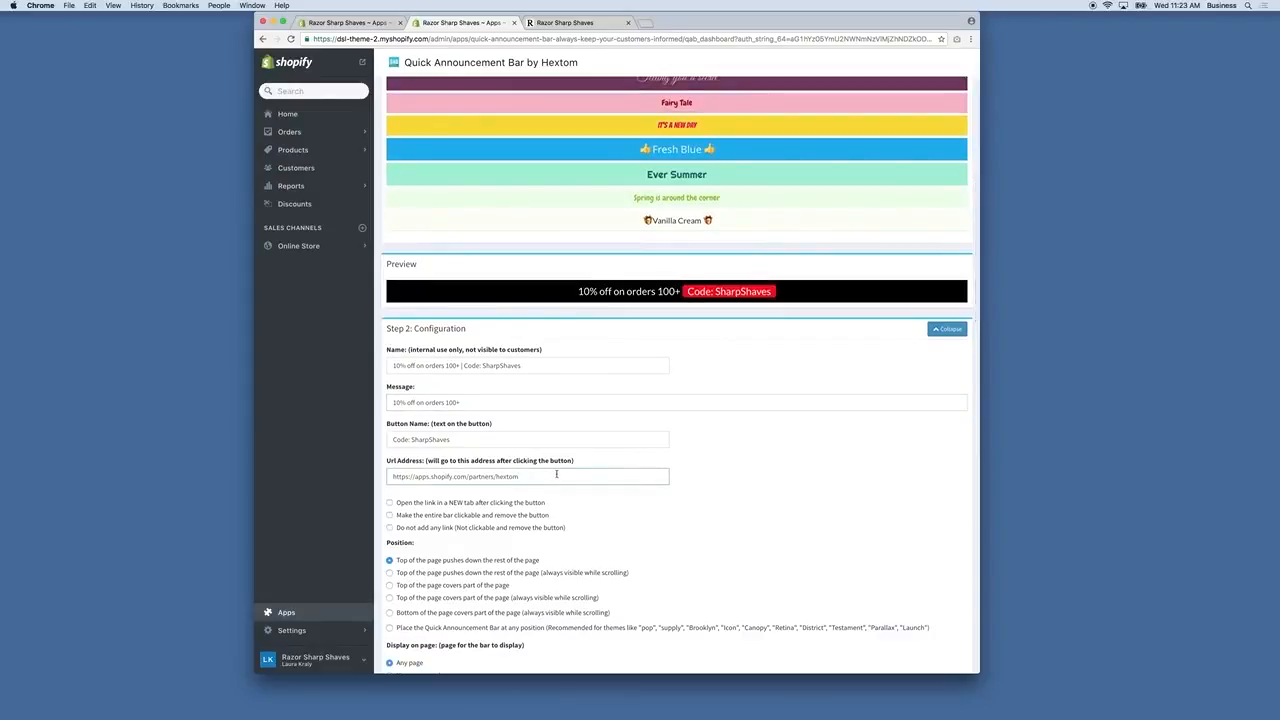
left_click_drag(551, 476, 387, 469)
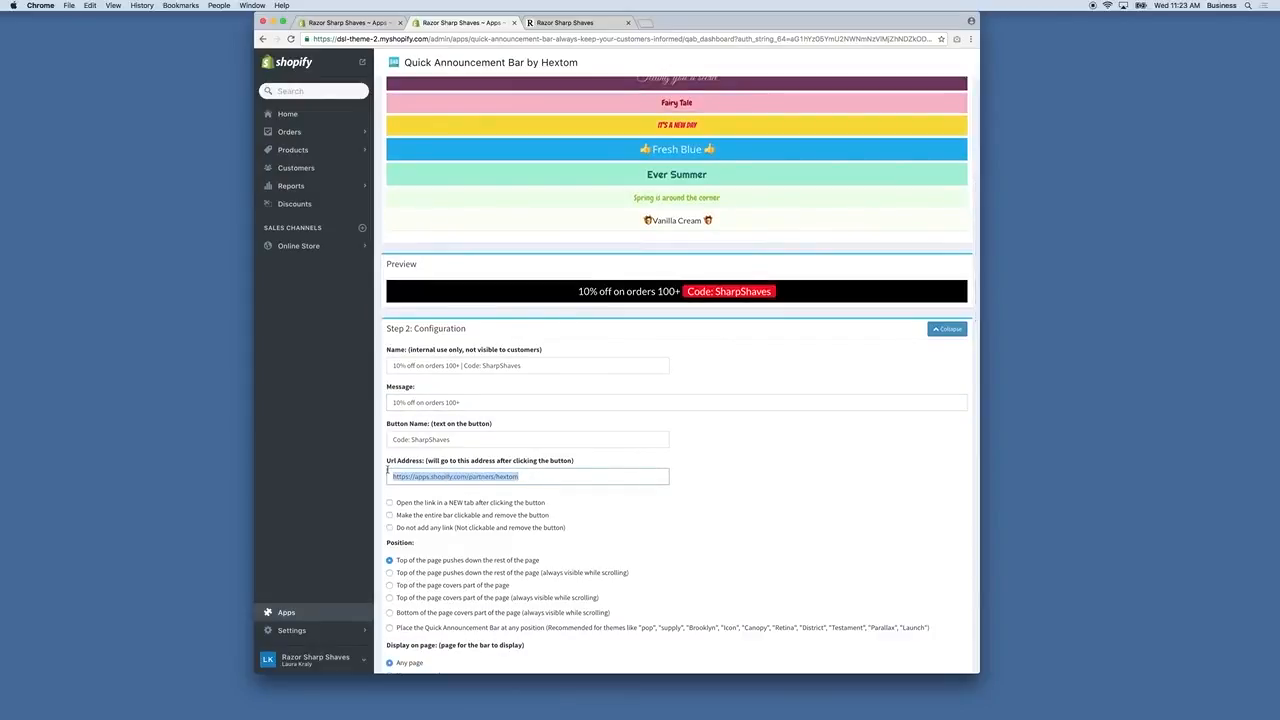
type("/collections/")
scroll(464, 474, "down", 2)
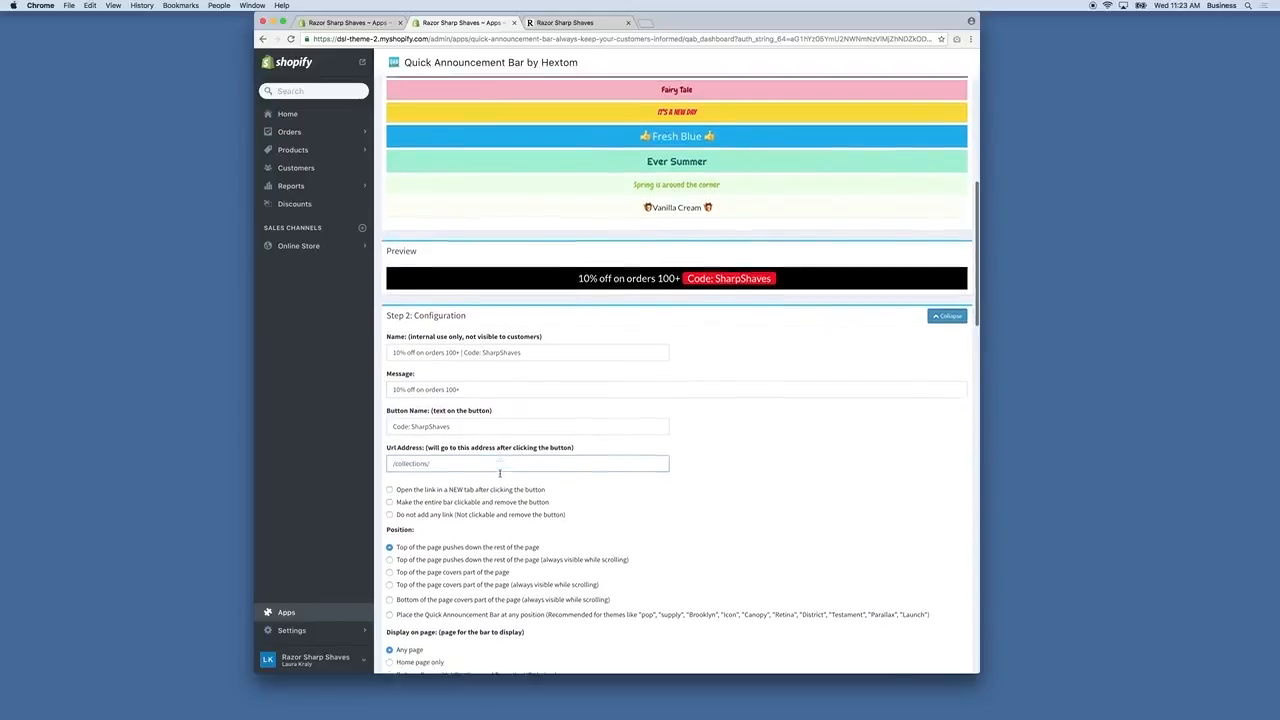
scroll(464, 474, "down", 1)
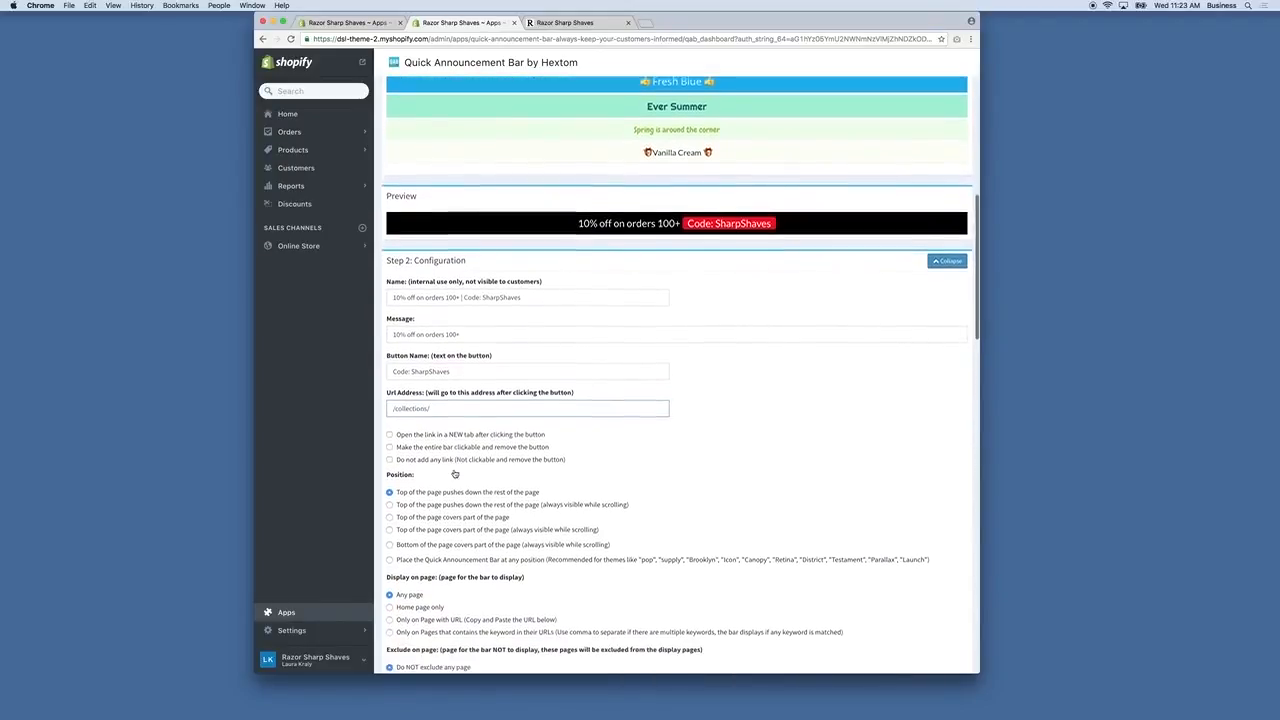
scroll(455, 460, "down", 1)
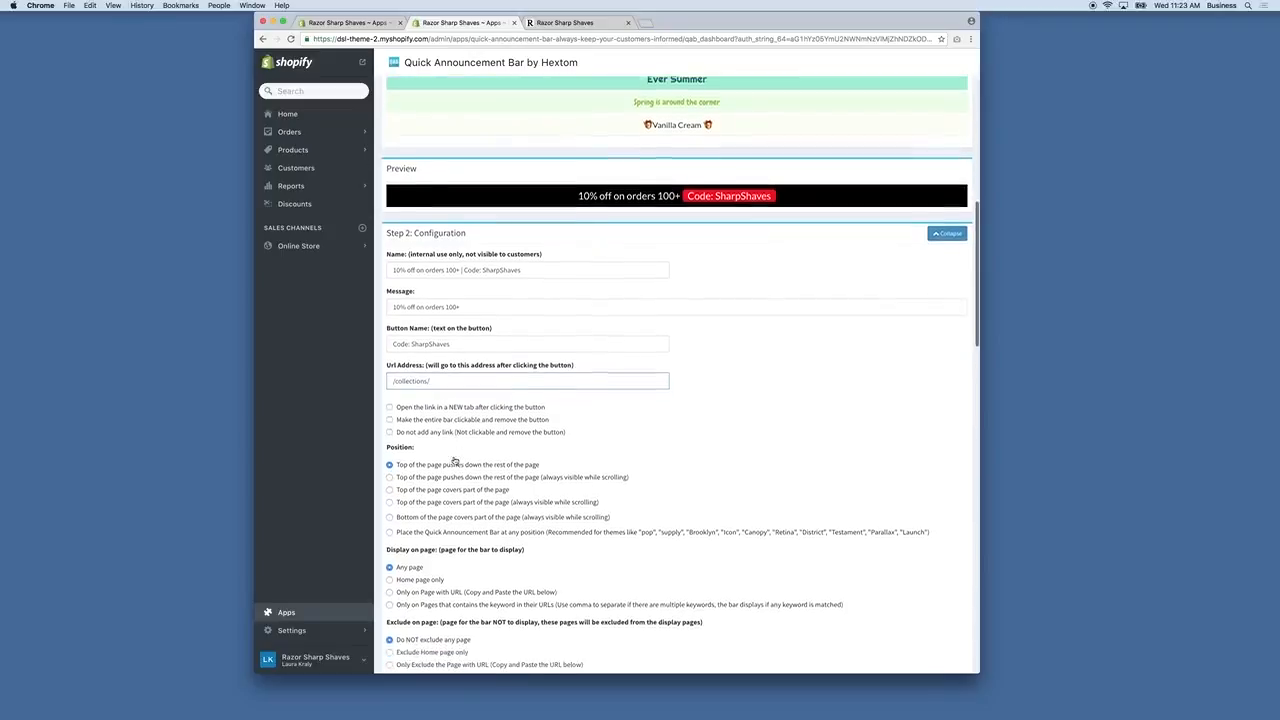
scroll(452, 455, "down", 2)
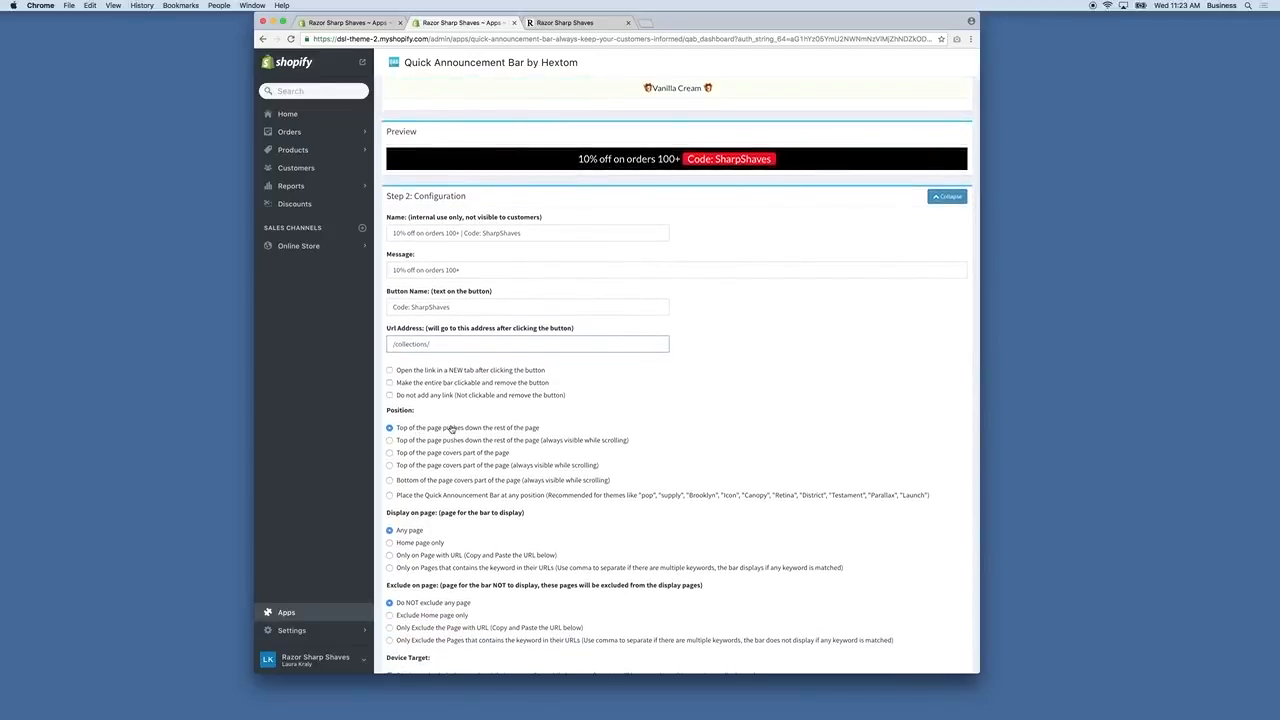
scroll(434, 429, "down", 1)
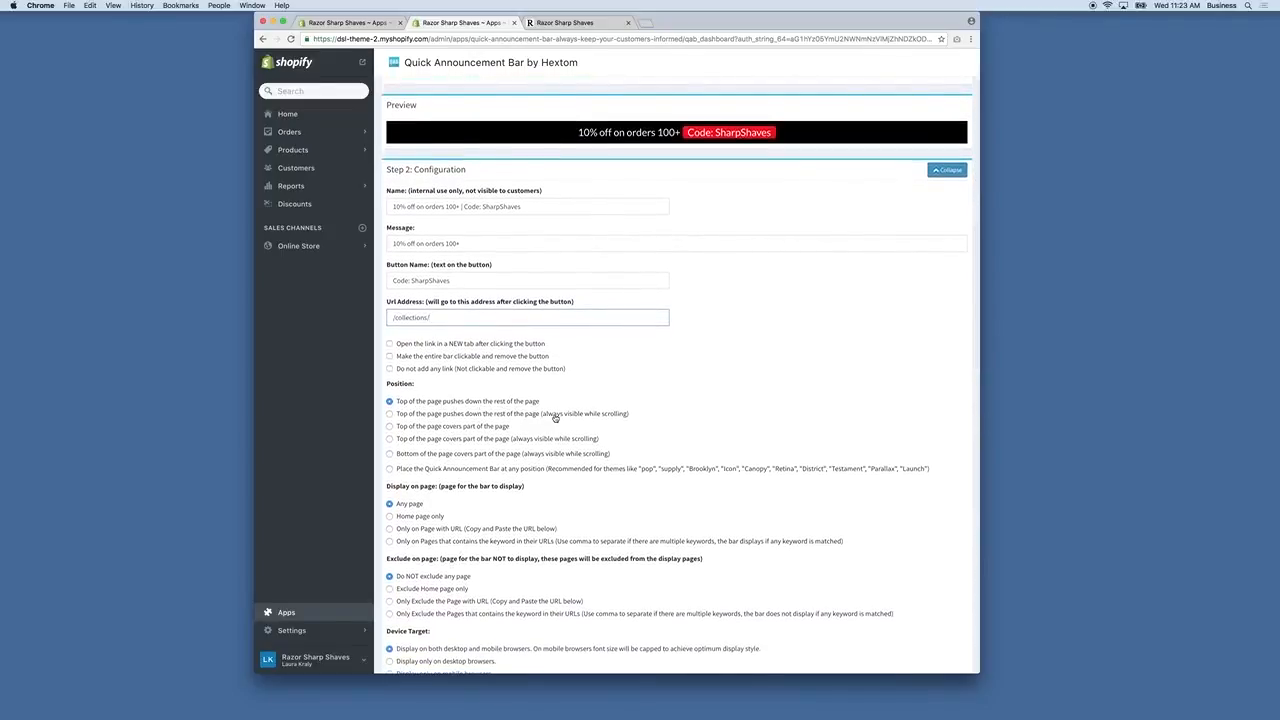
Set Position to top of the page, always visible while scrolling.
left_click(554, 414)
scroll(554, 420, "down", 1)
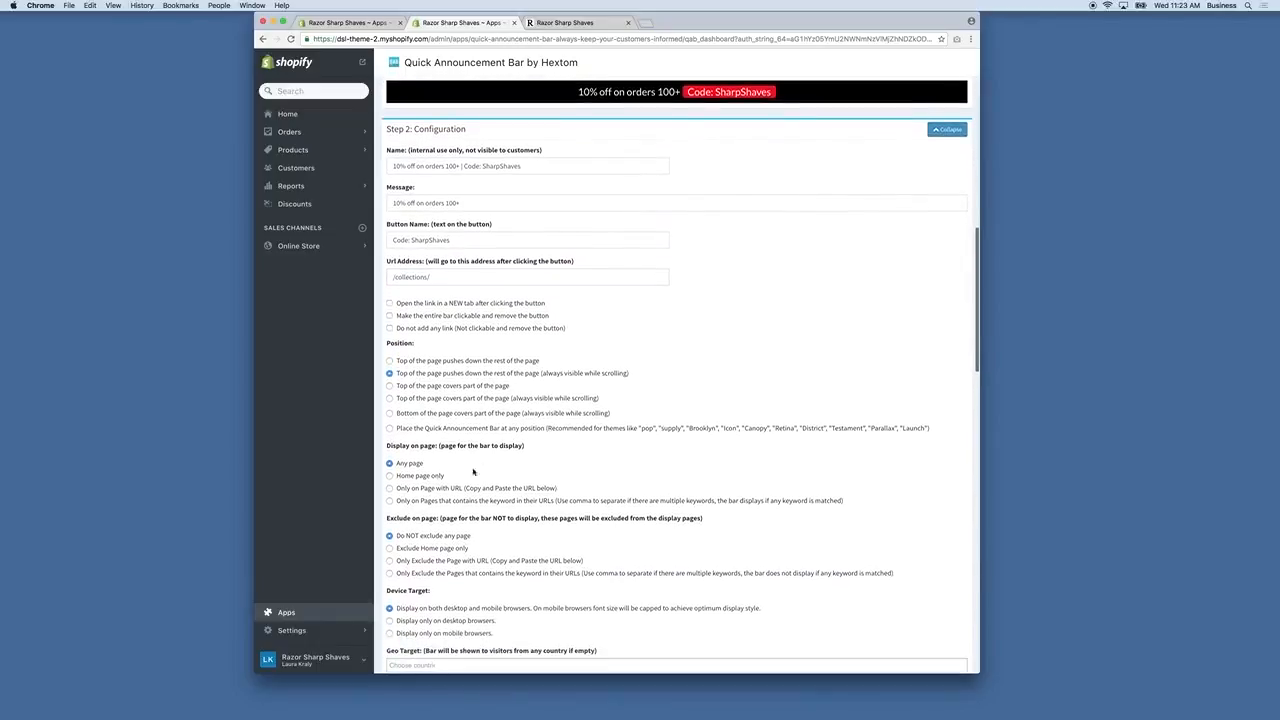
scroll(430, 478, "down", 3)
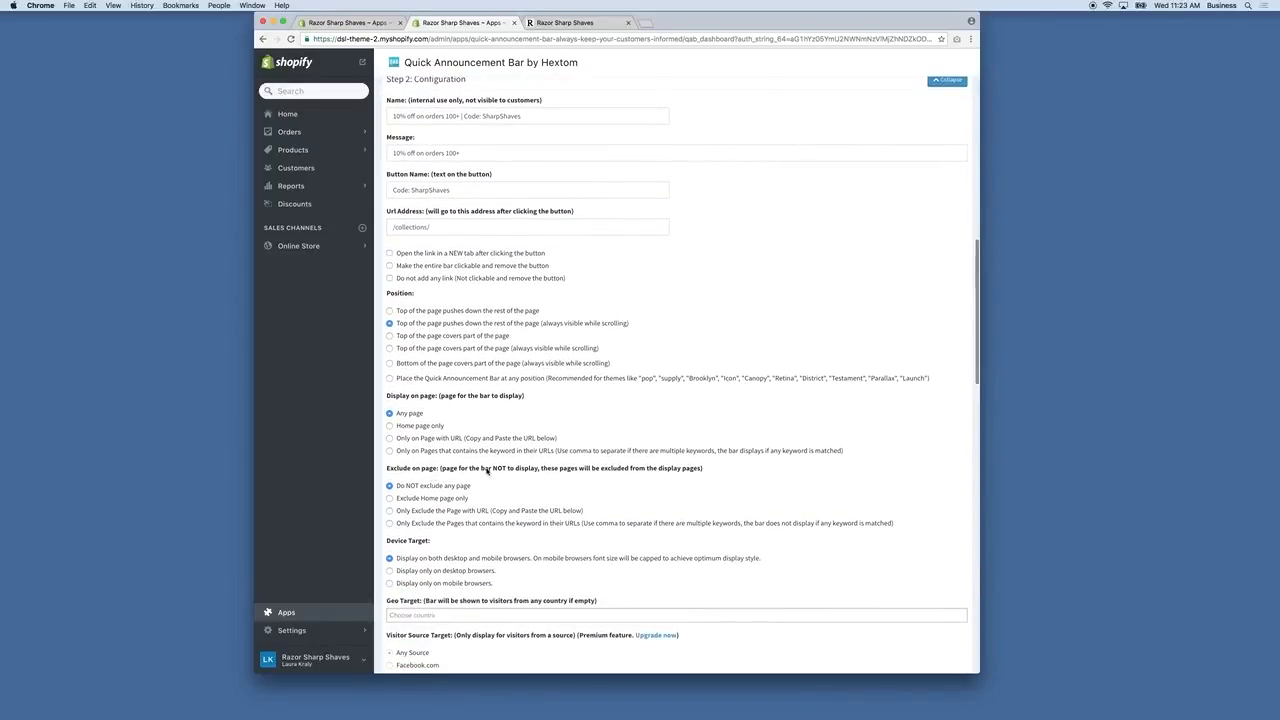
scroll(487, 471, "down", 4)
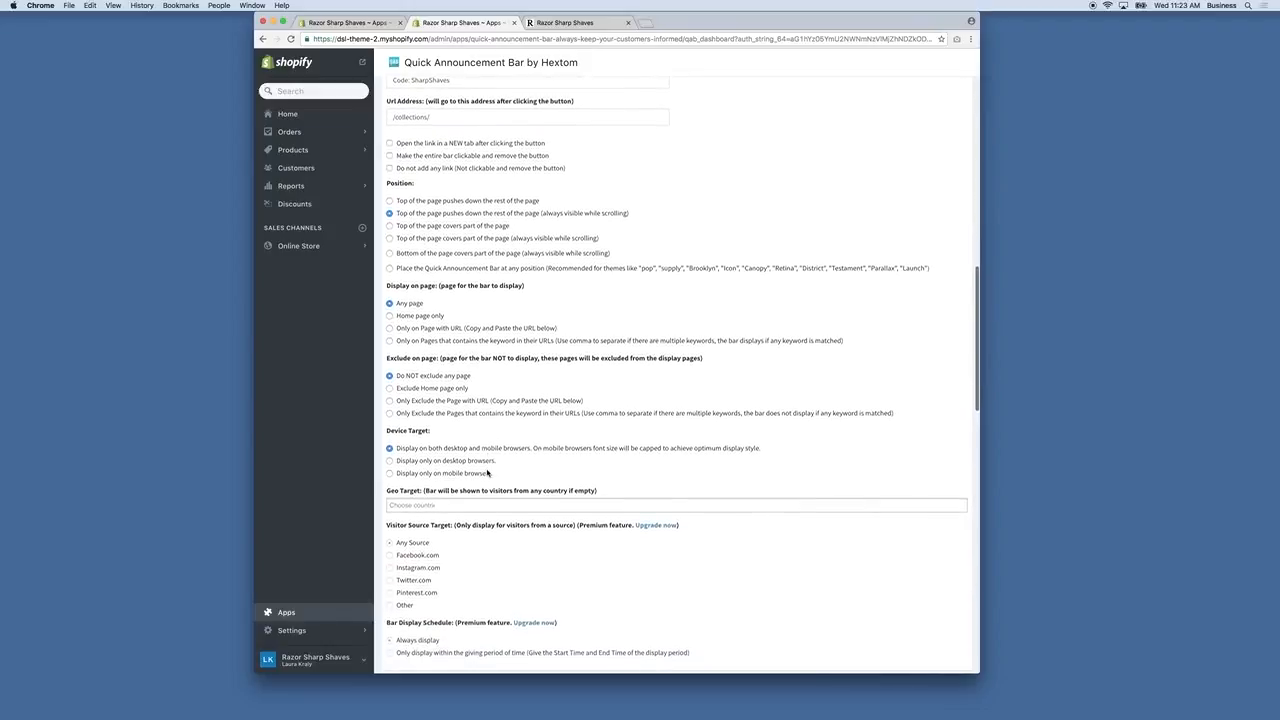
Set Device Target to display only on desktop browsers.
left_click(435, 446)
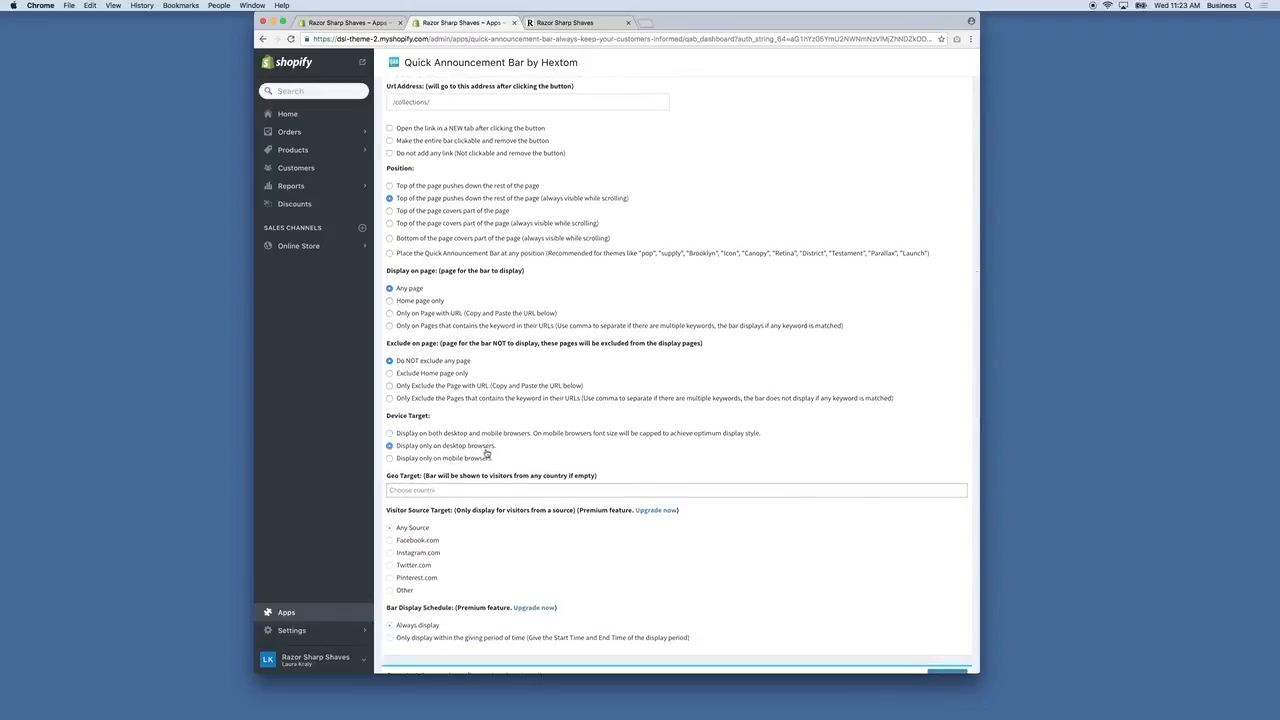
scroll(485, 453, "down", 1)
scroll(485, 453, "down", 4)
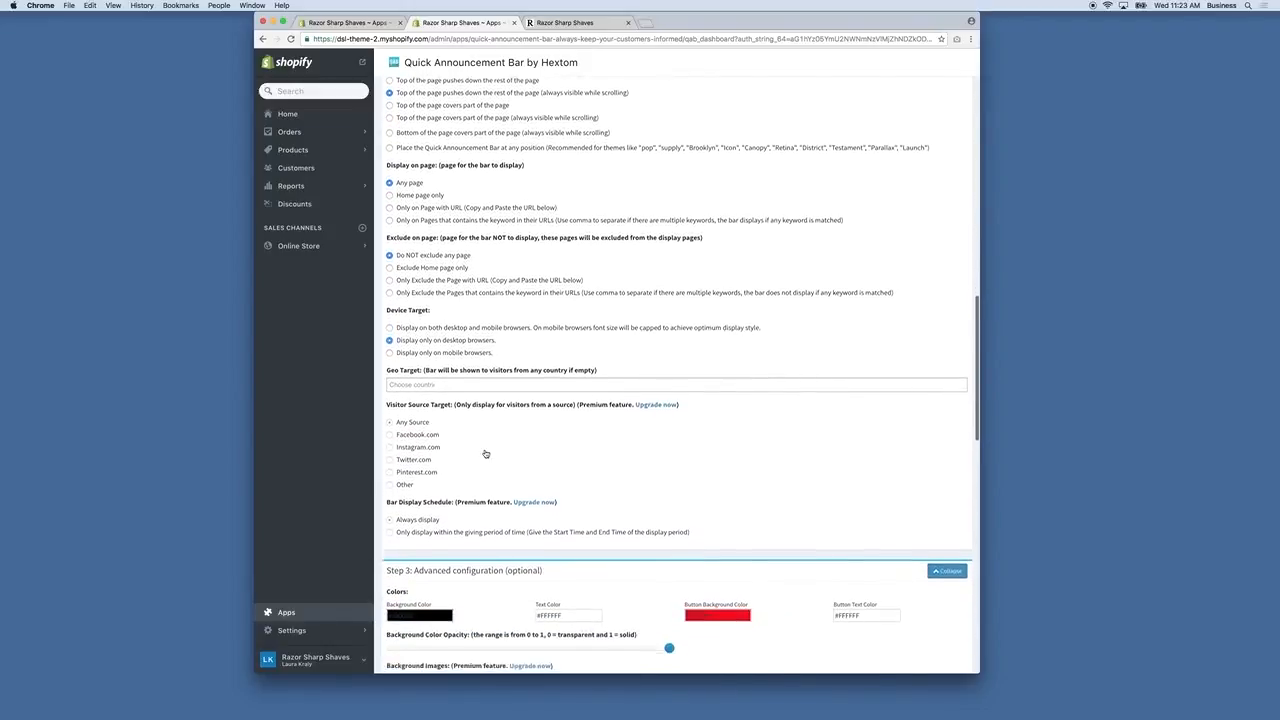
scroll(480, 456, "down", 5)
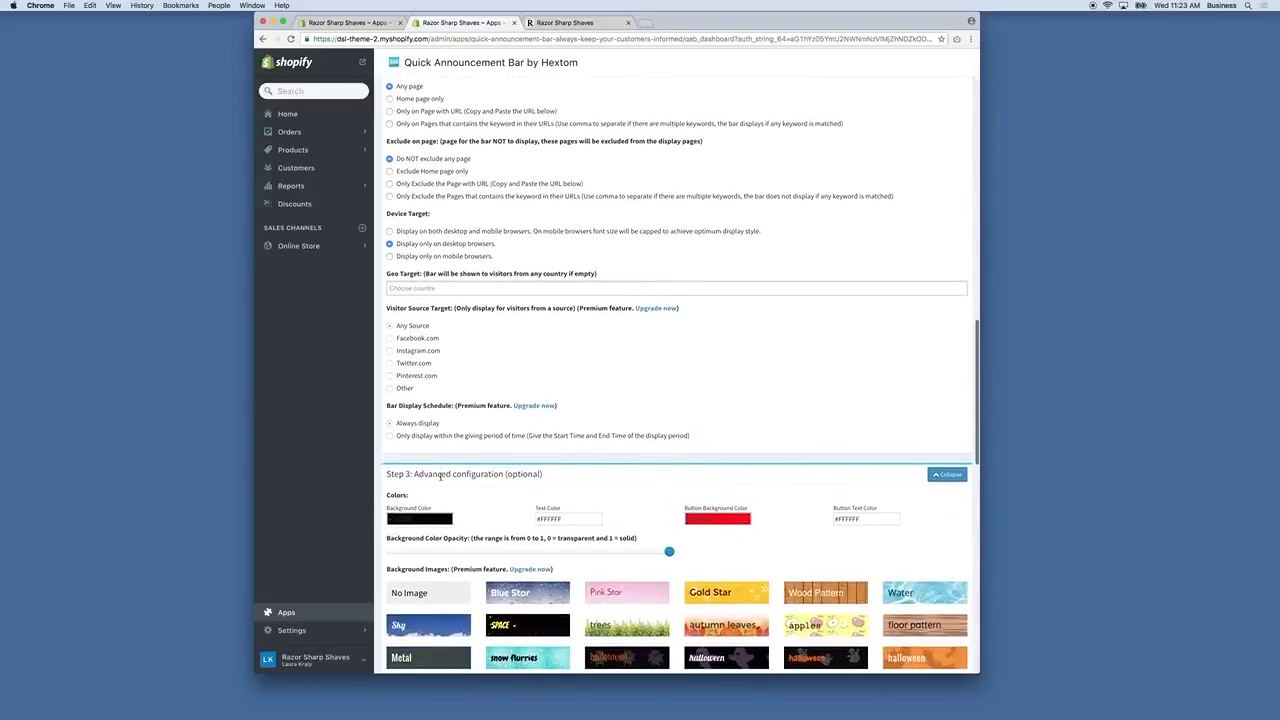
Check the storefront, then give the code button a darker red background.
left_click(566, 23)
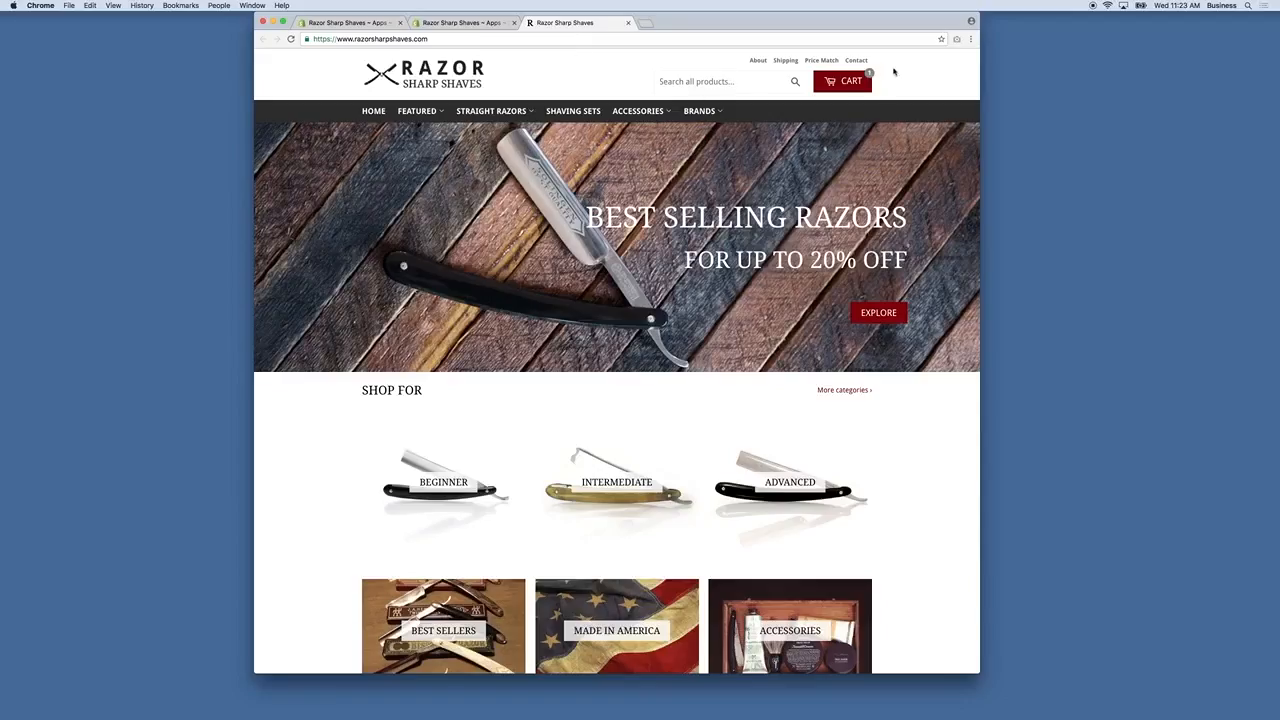
left_click(464, 23)
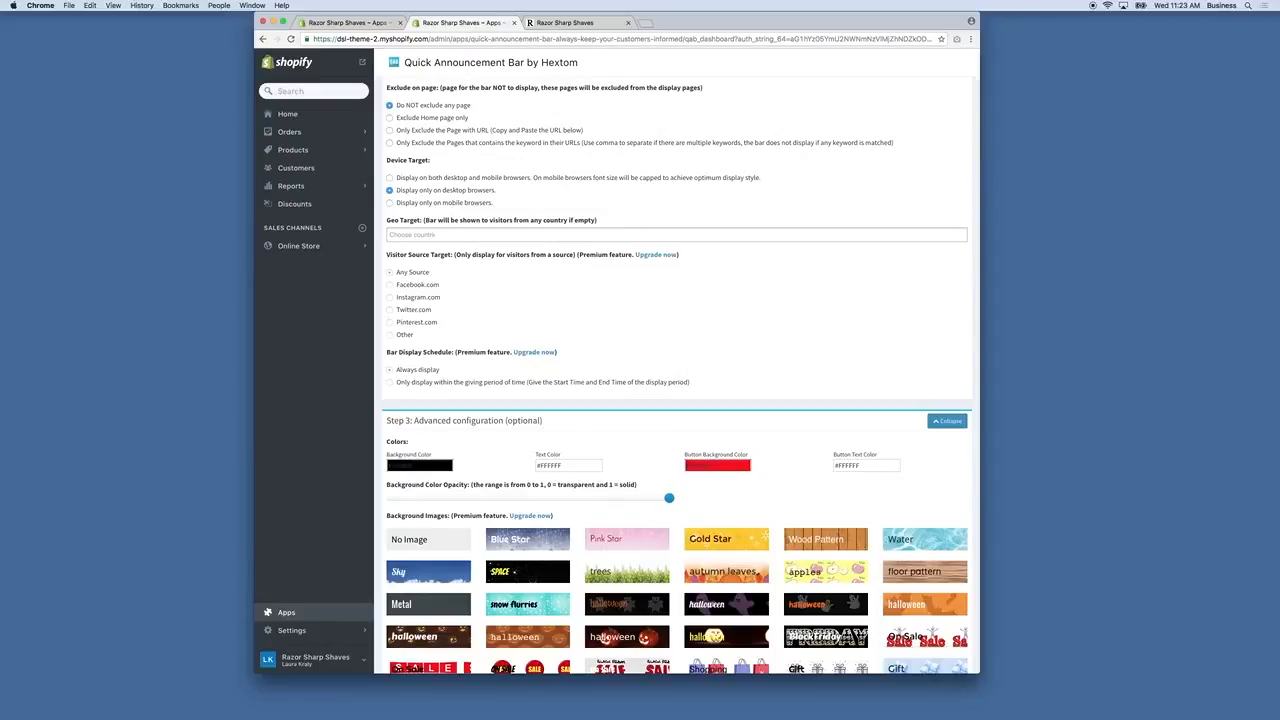
left_click(720, 470)
left_click(740, 487)
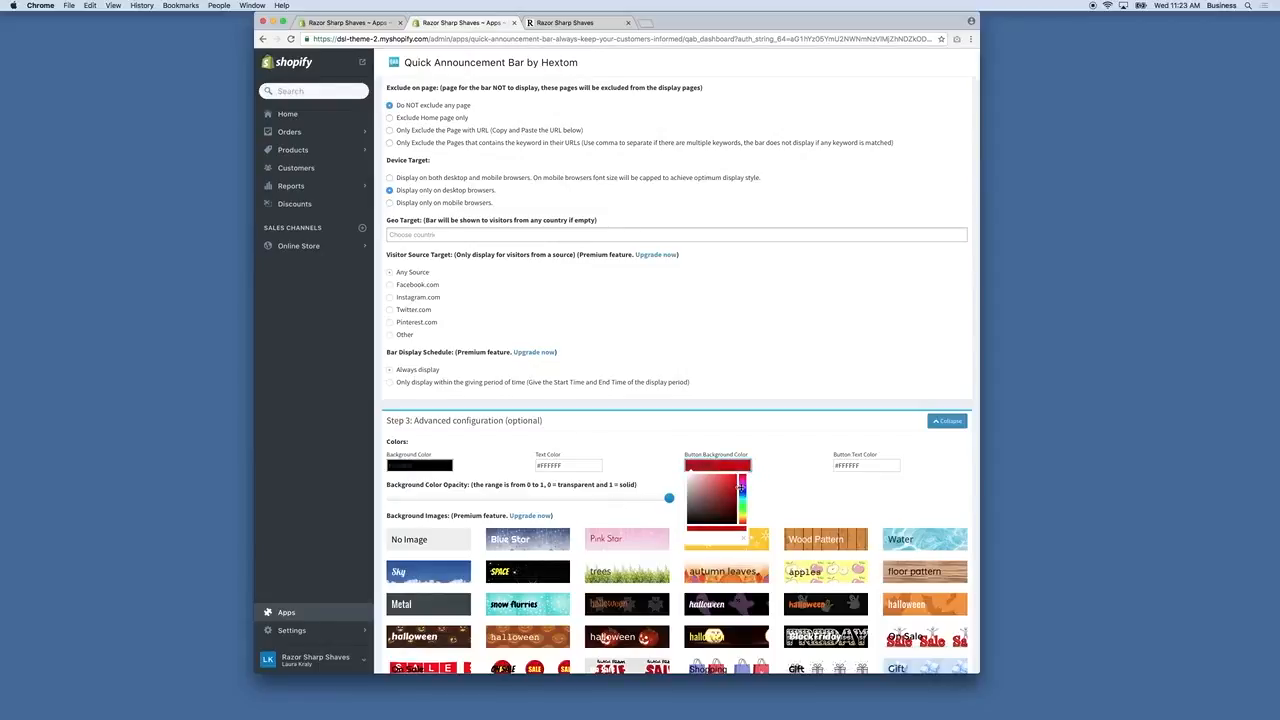
left_click(785, 479)
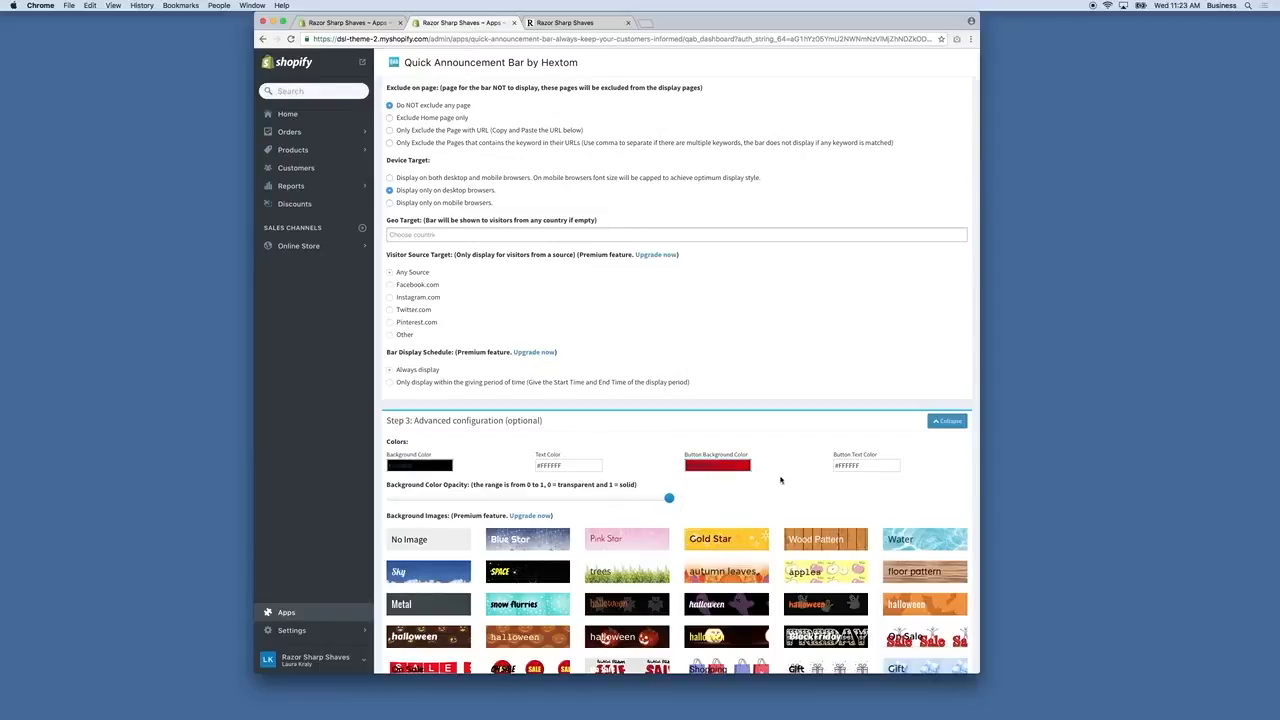
Set the announcement bar's font to Serif.
scroll(770, 482, "down", 5)
scroll(766, 484, "down", 4)
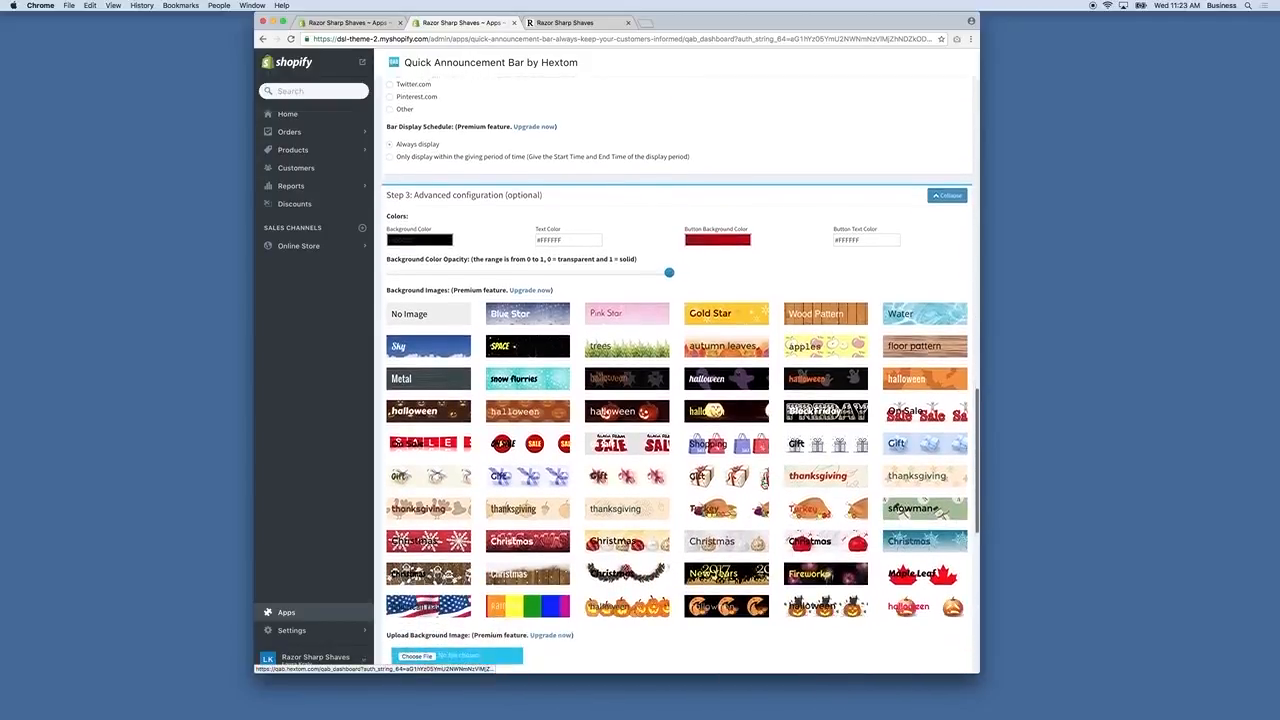
scroll(732, 484, "down", 4)
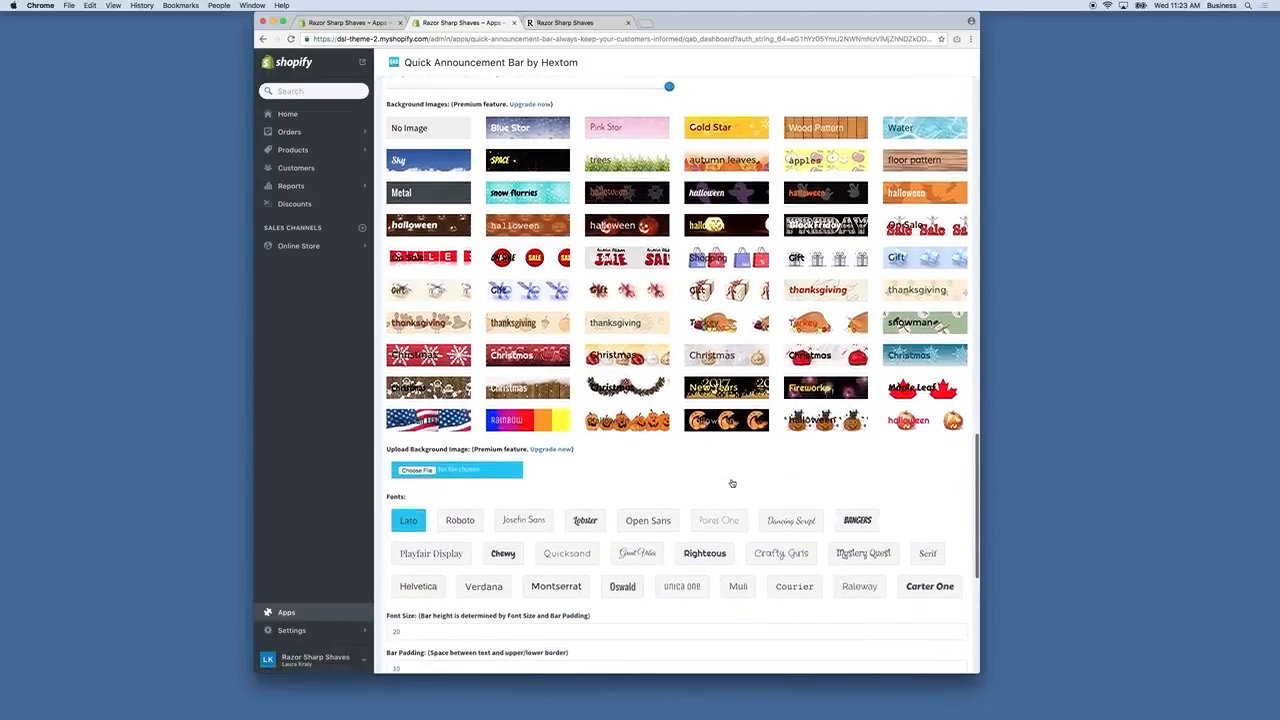
scroll(626, 543, "down", 2)
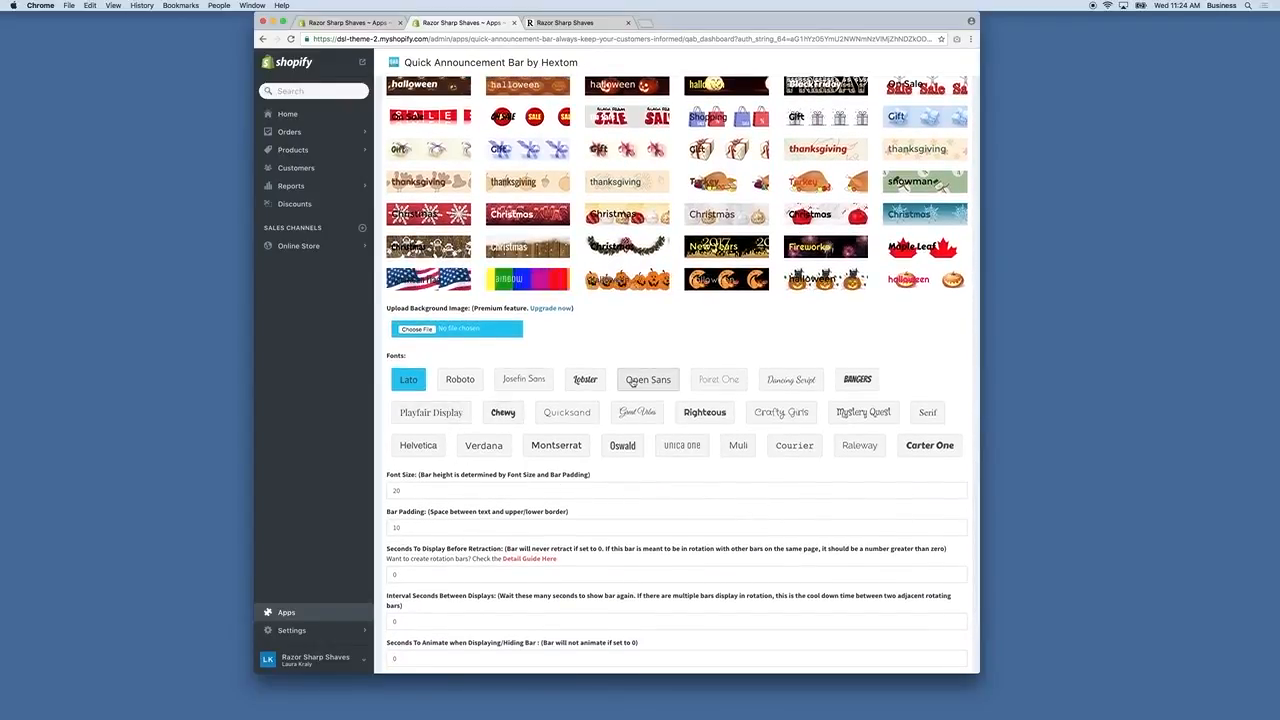
left_click(926, 414)
Save the new announcement bar and decline the review prompt.
scroll(737, 434, "down", 5)
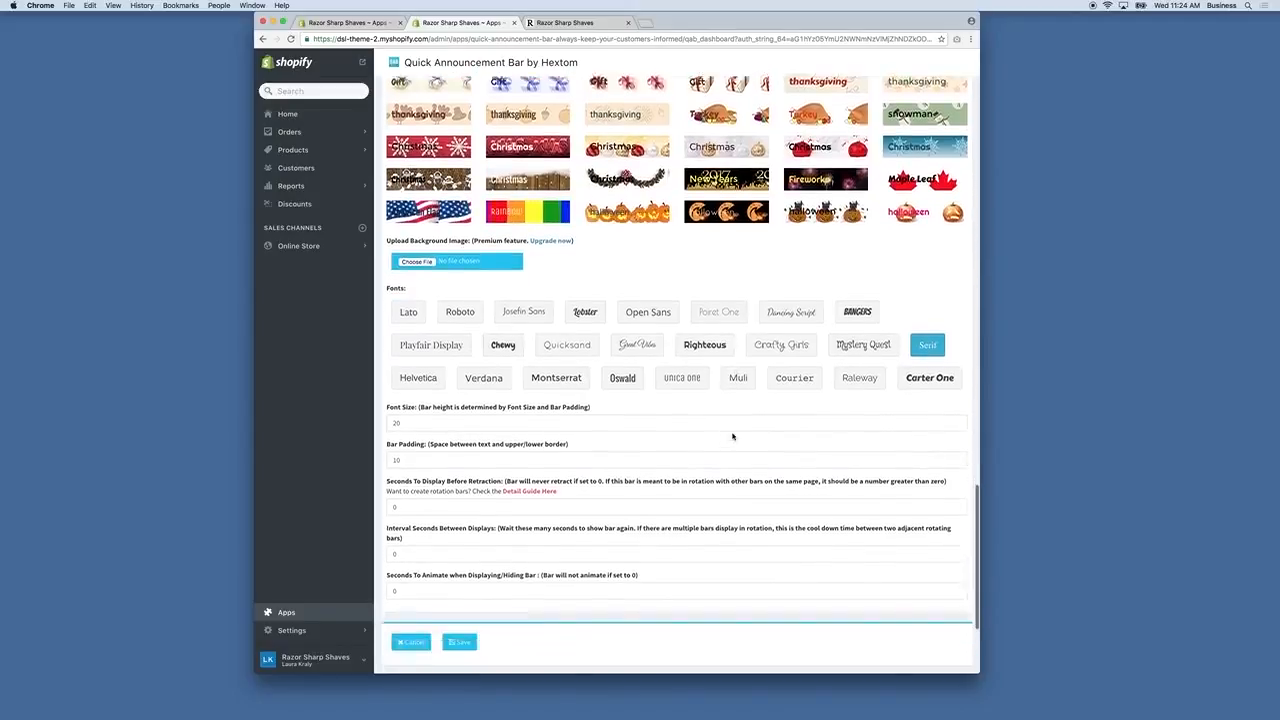
left_click(473, 560)
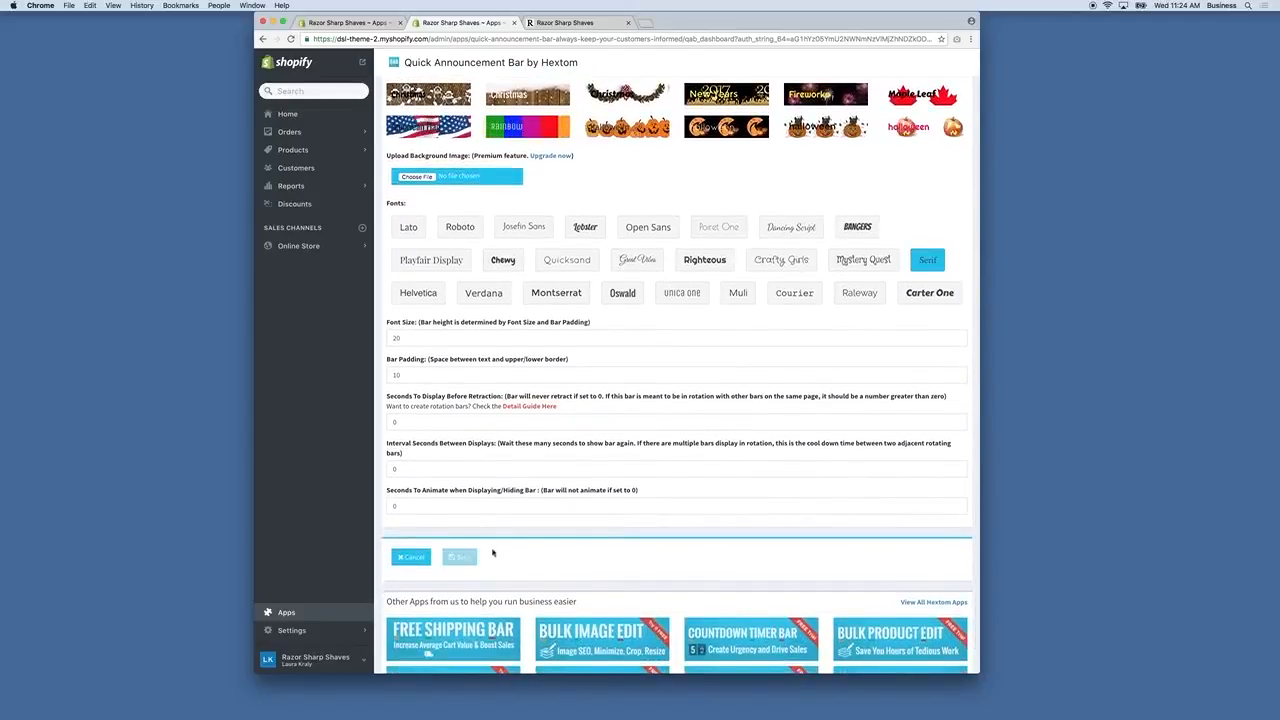
left_click(607, 437)
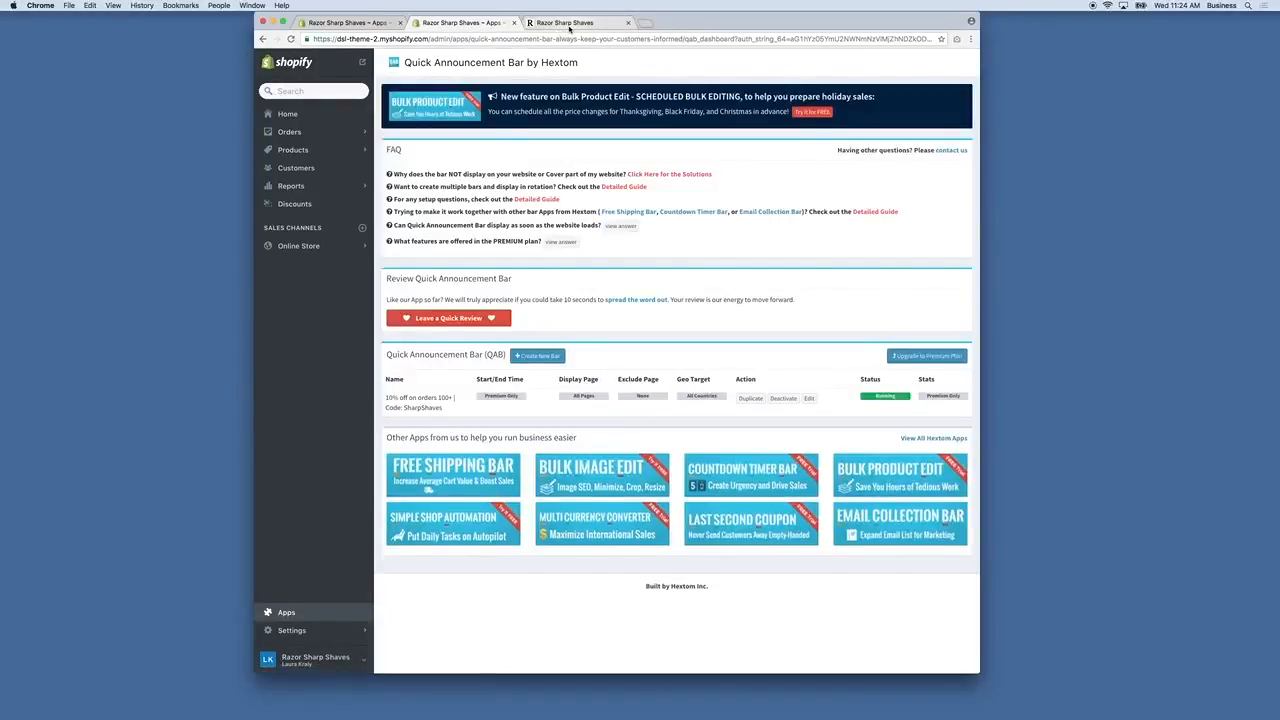
Reload the storefront to see the new bar, then return to the Quick Announcement Bar admin.
left_click(570, 22)
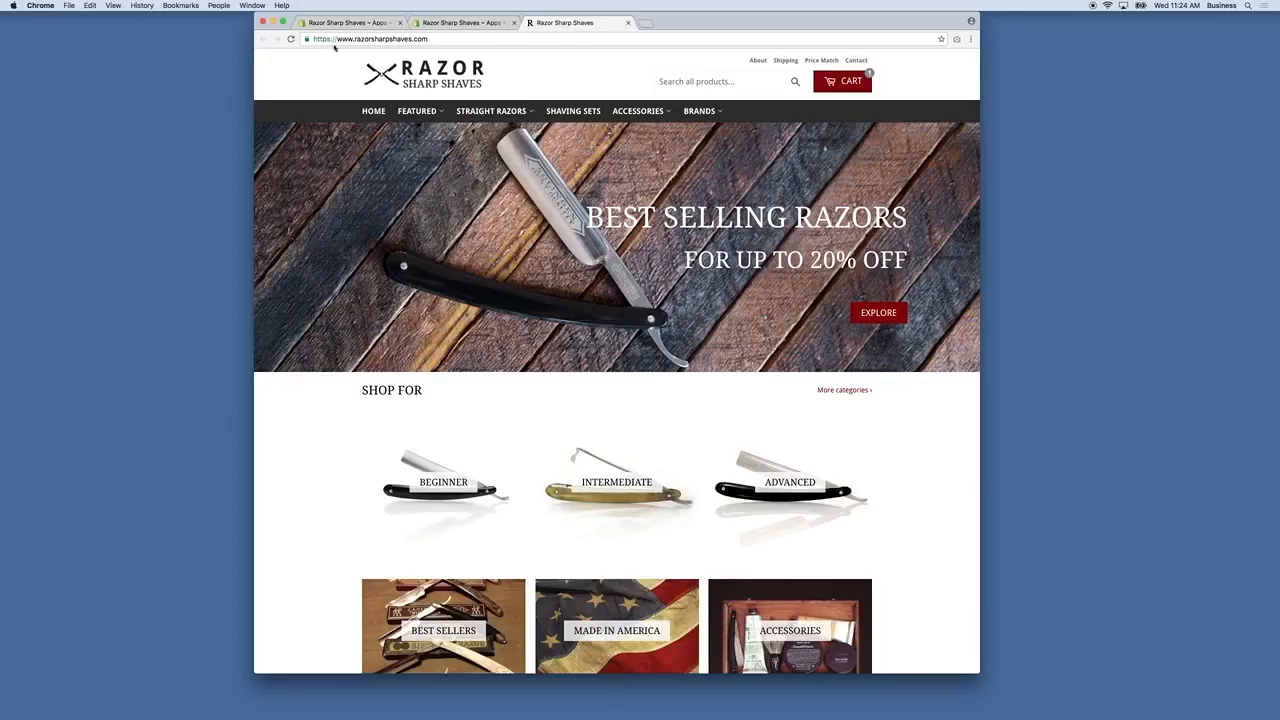
left_click(291, 39)
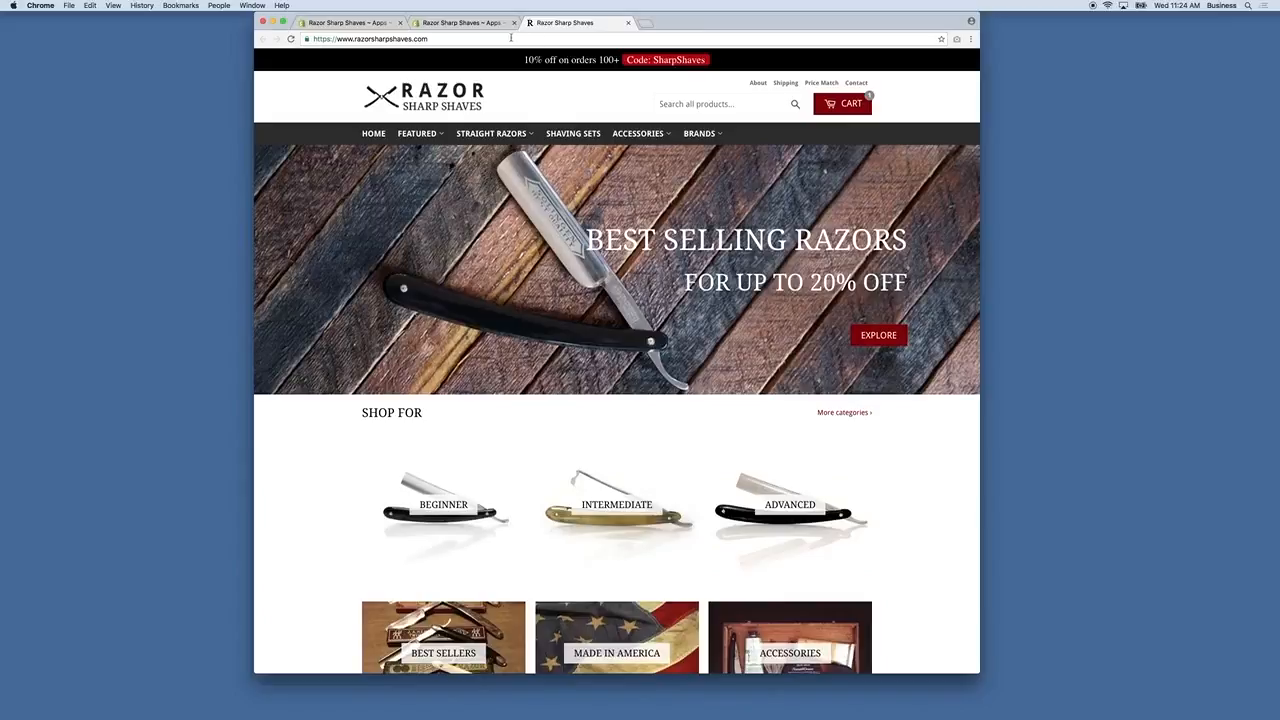
left_click(460, 22)
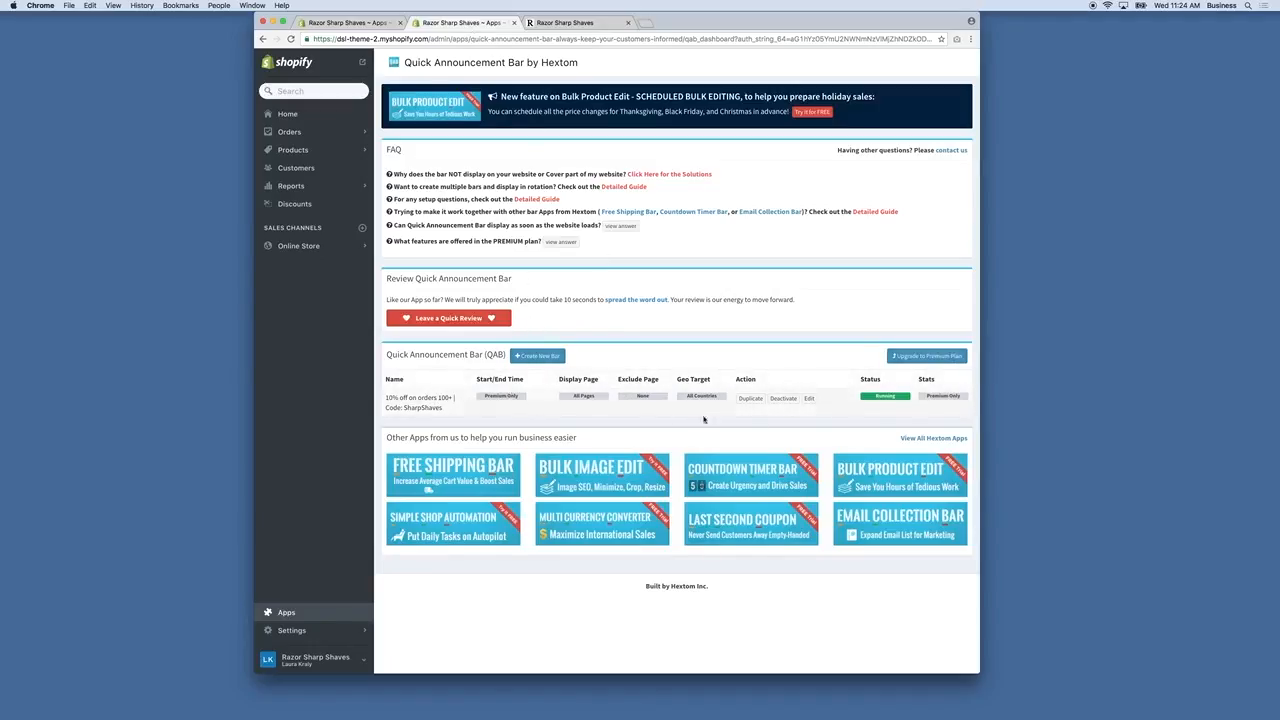
Edit the bar's message to read '10% off on orders $100+'.
left_click(809, 398)
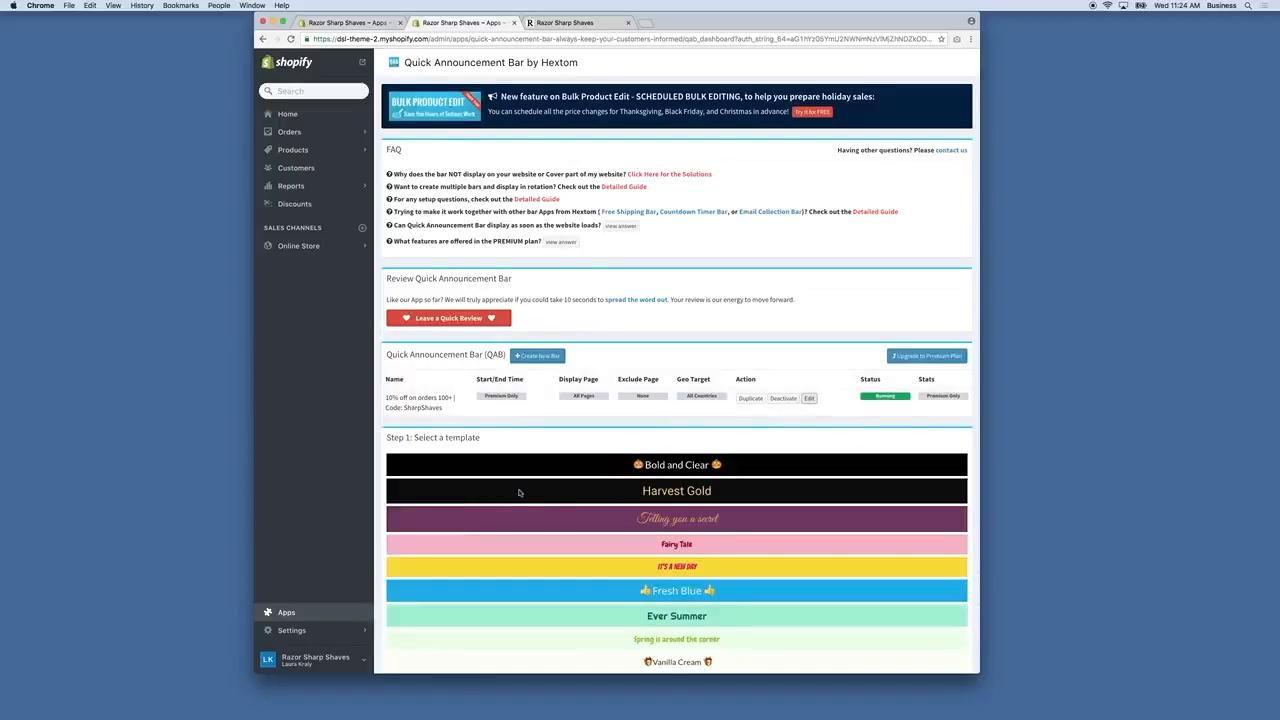
scroll(574, 486, "down", 1)
scroll(574, 486, "down", 10)
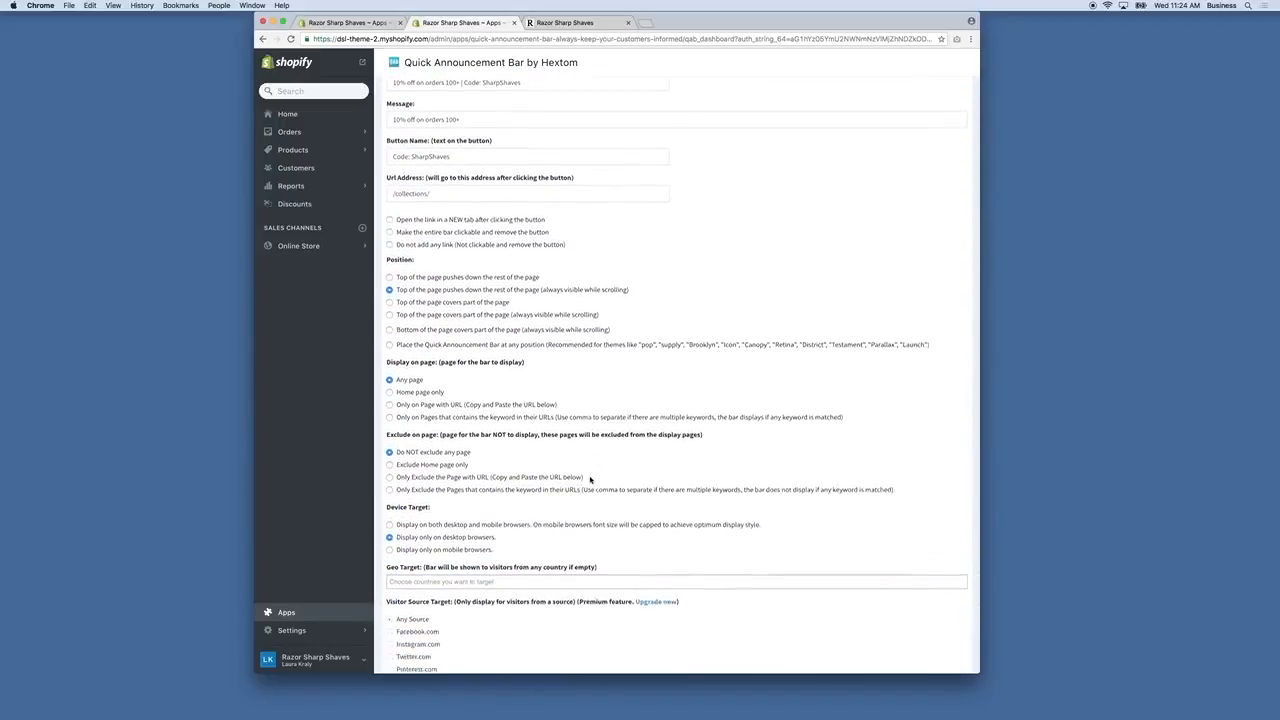
scroll(590, 481, "down", 2)
scroll(590, 481, "up", 5)
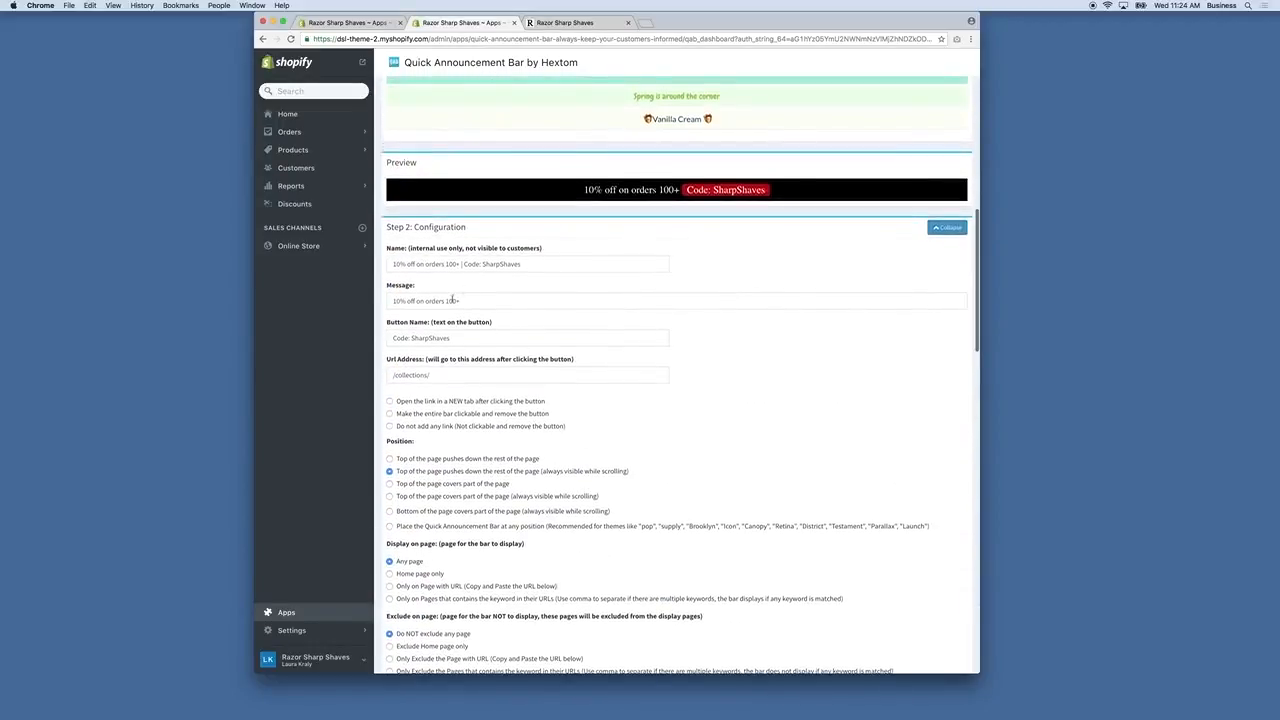
left_click(449, 301)
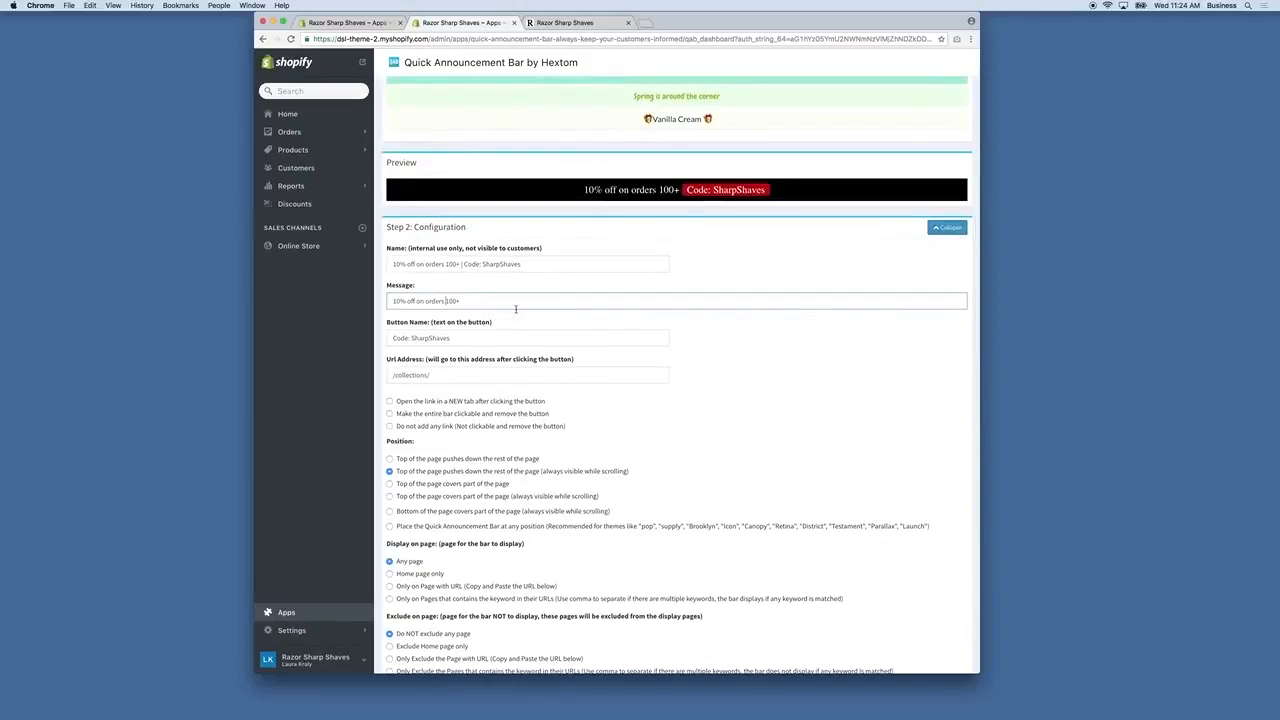
type("$")
Paste the button's red hex code as the bar's Background Color.
scroll(516, 309, "down", 4)
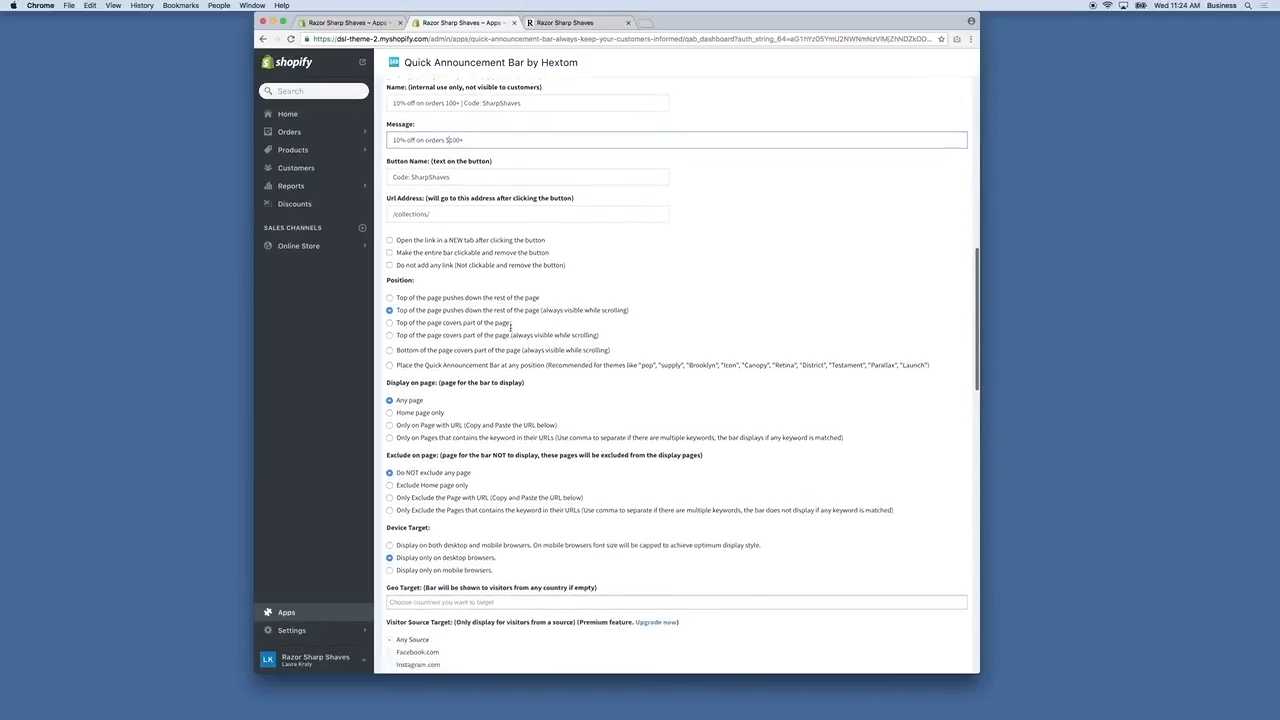
scroll(456, 302, "down", 10)
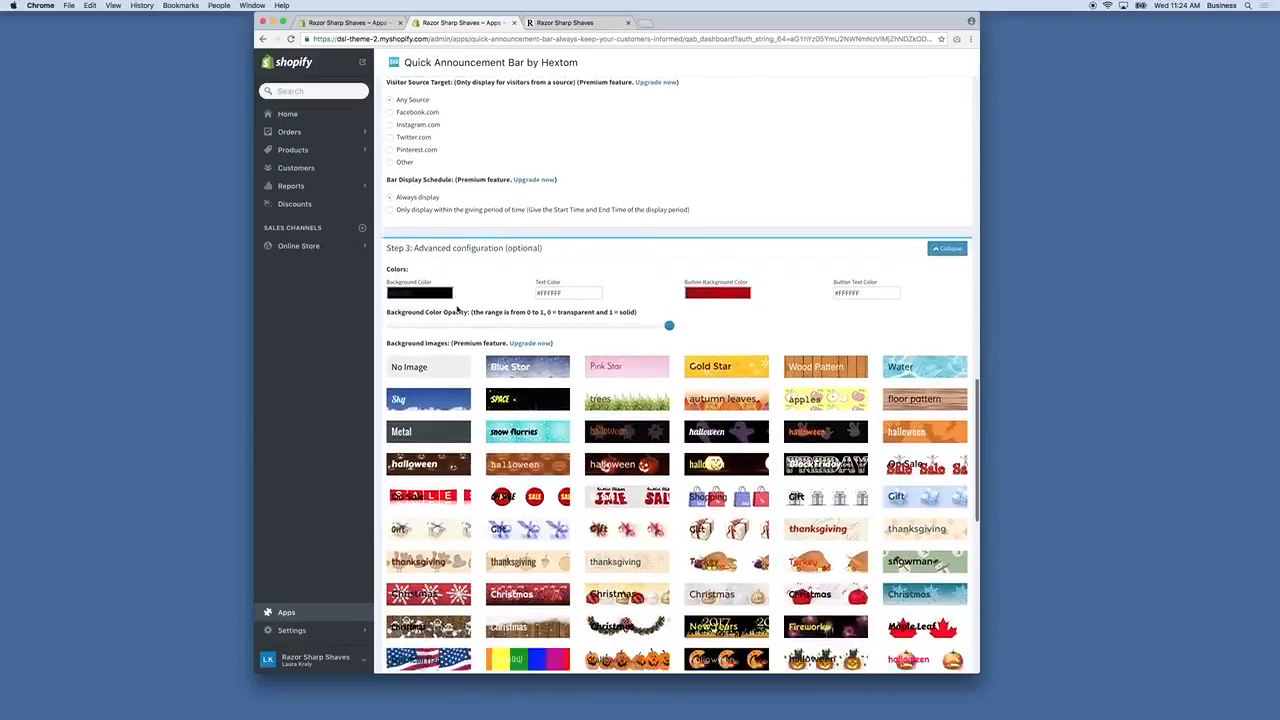
left_click_drag(716, 267, 641, 260)
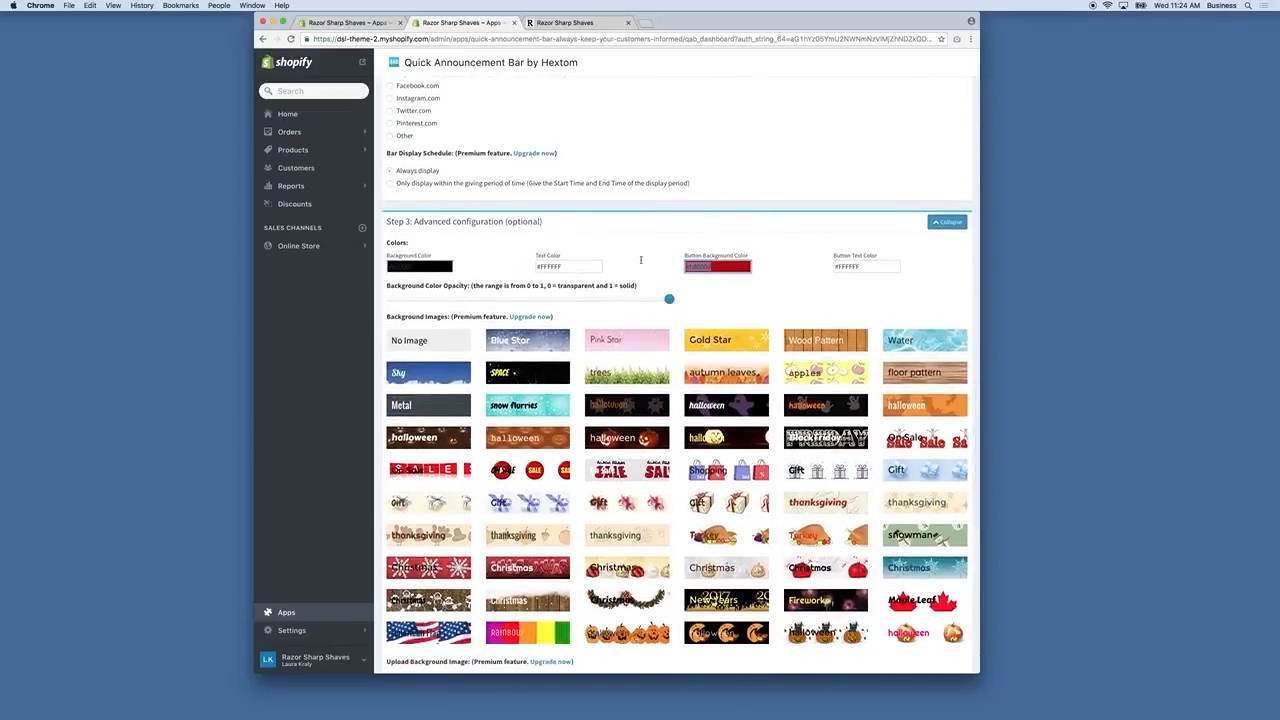
triple_click(430, 267)
key("super+v")
left_click(706, 285)
Make the code button background dark, save the bar, and reload the storefront.
left_click(716, 267)
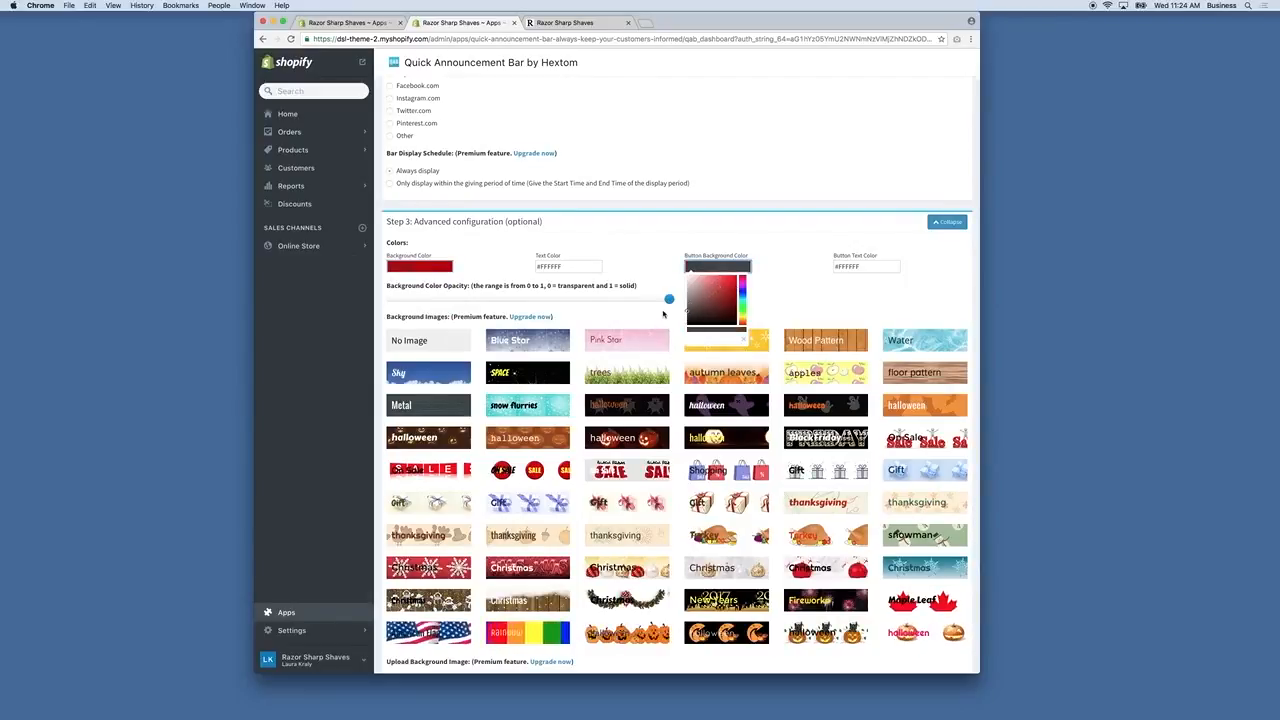
left_click(914, 249)
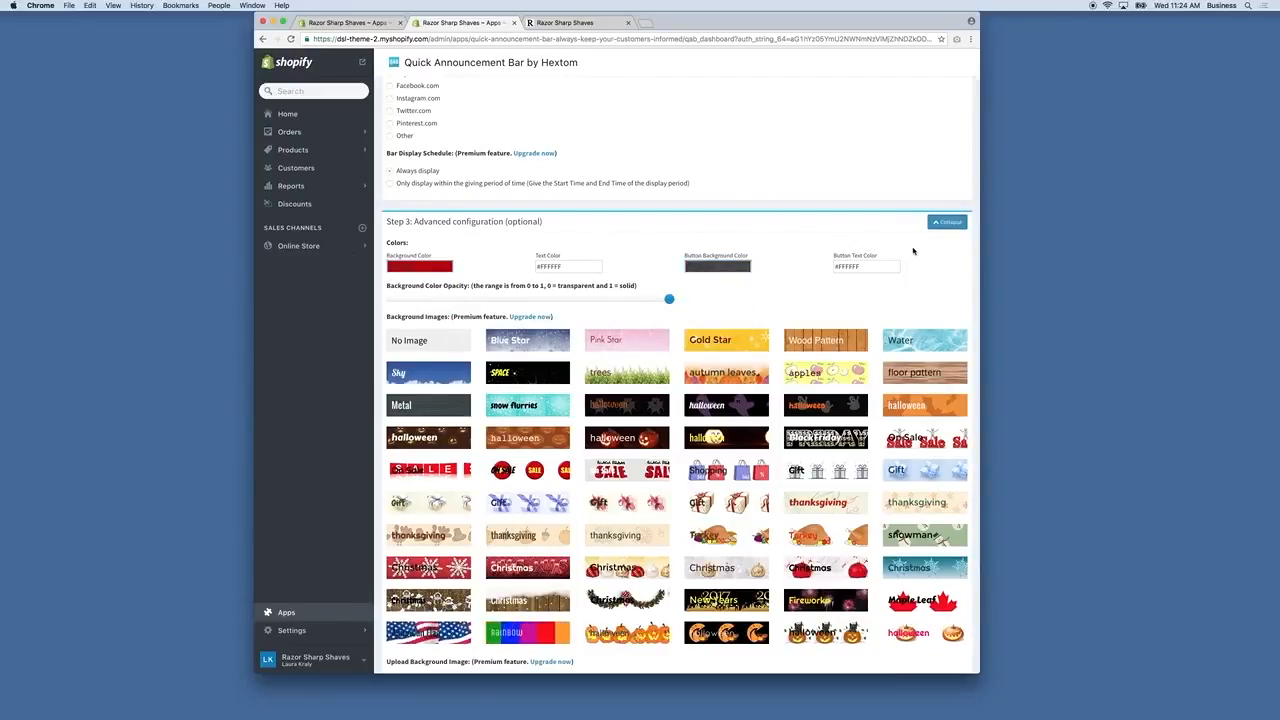
scroll(868, 320, "down", 5)
scroll(868, 320, "down", 5)
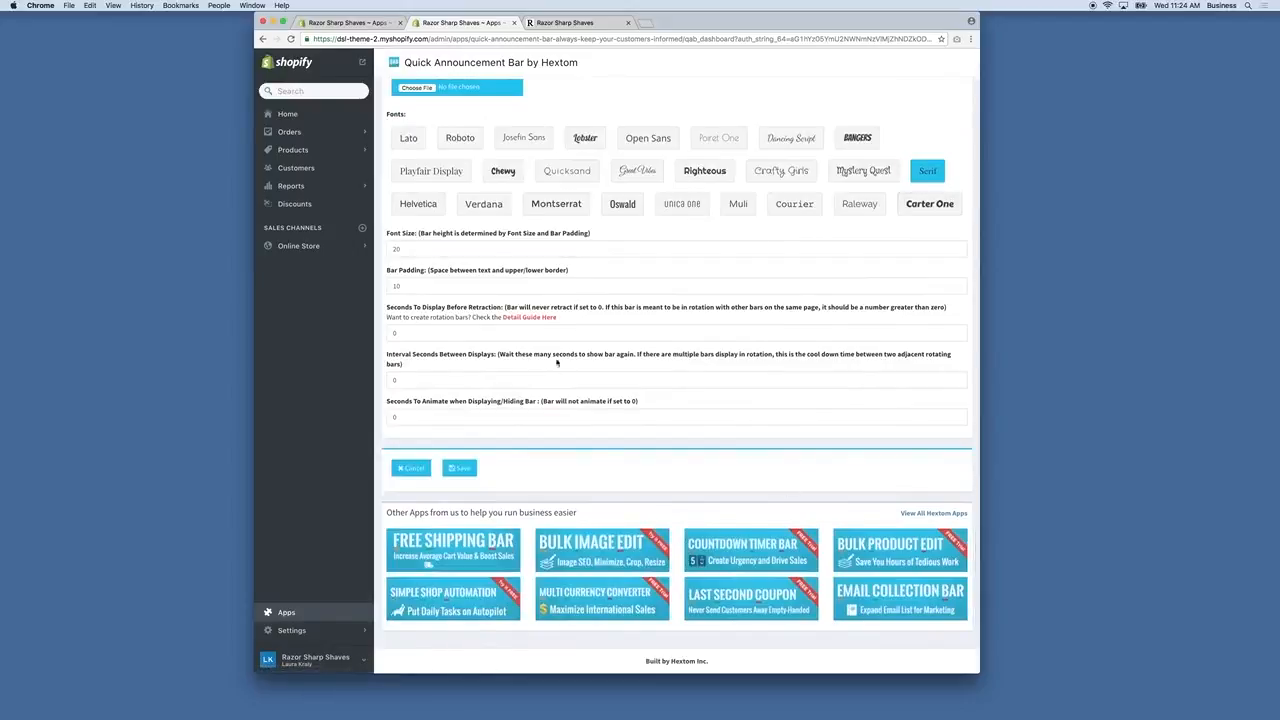
left_click(458, 468)
left_click(668, 425)
left_click(563, 23)
left_click(291, 39)
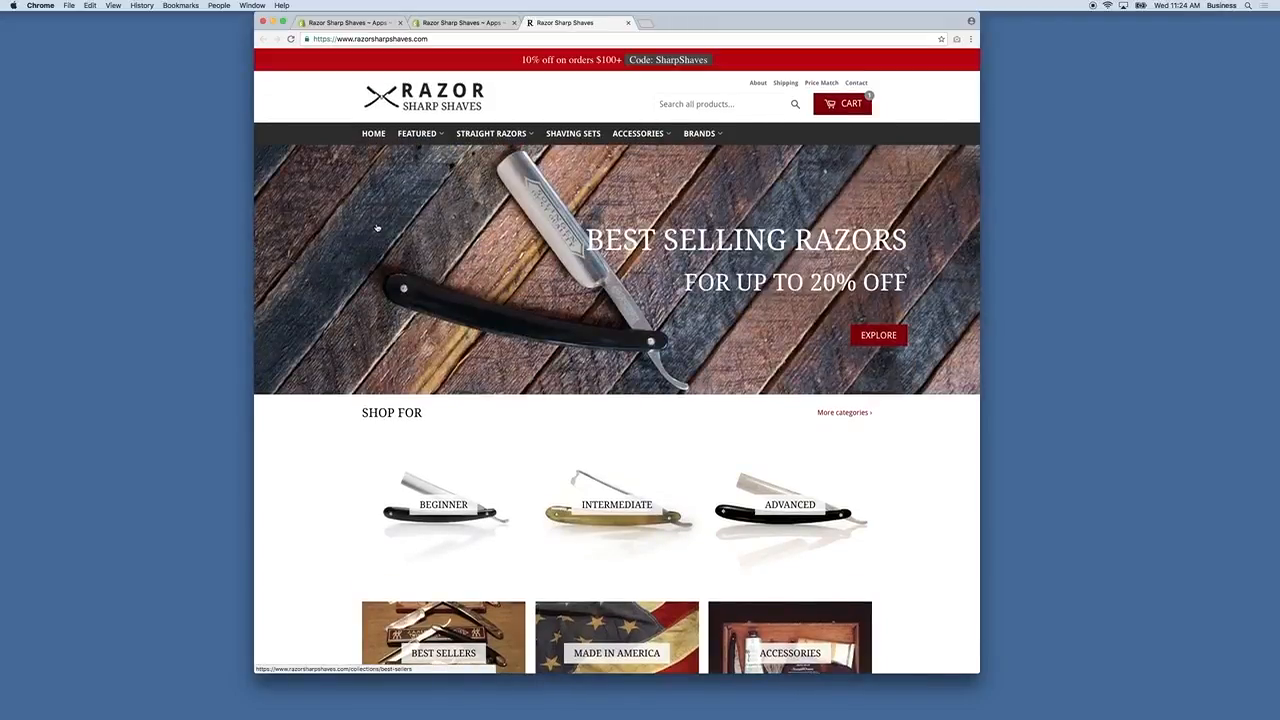
Compare the admin page with the storefront's new red $100+ bar.
left_click(478, 24)
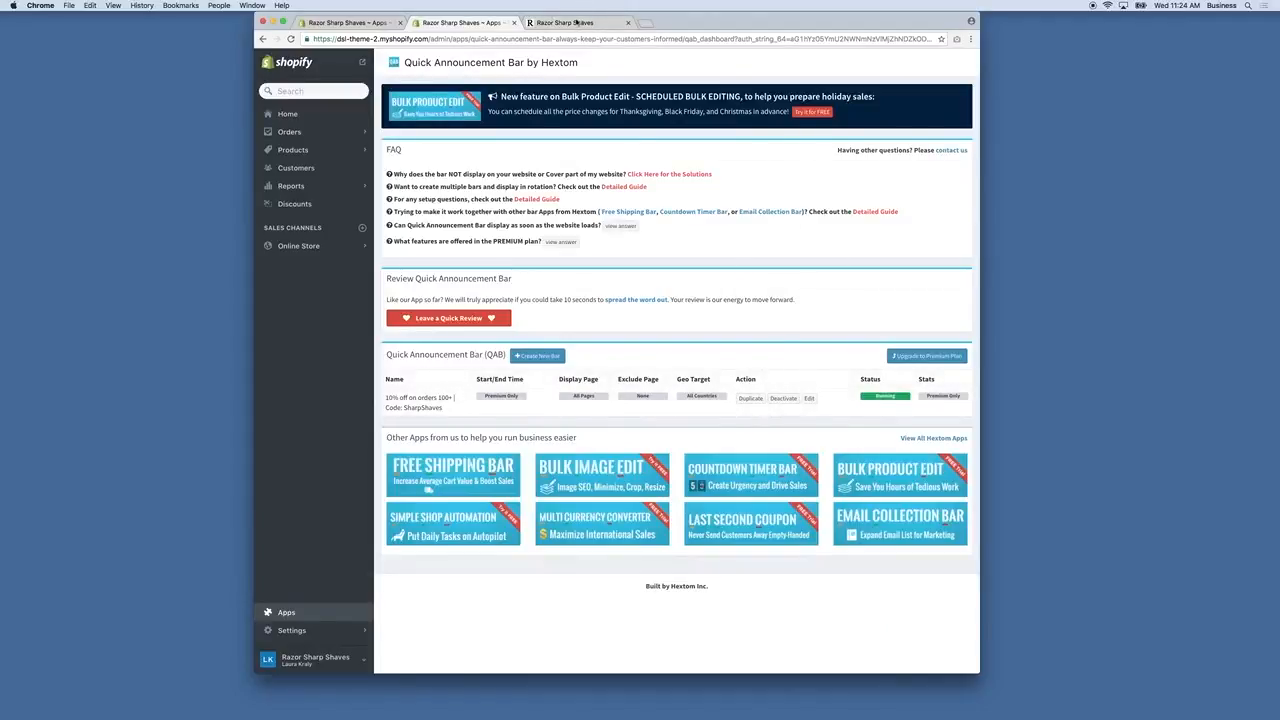
left_click(577, 23)
scroll(826, 284, "down", 5)
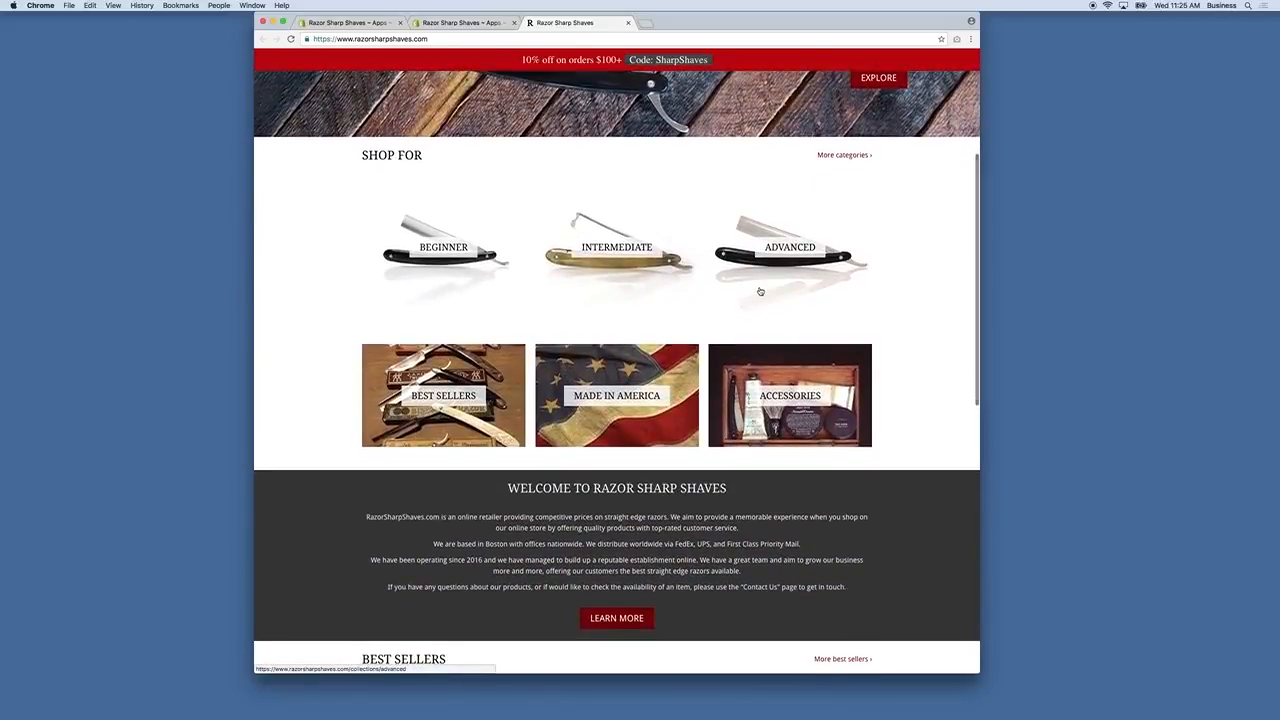
scroll(716, 291, "down", 1)
scroll(716, 291, "up", 5)
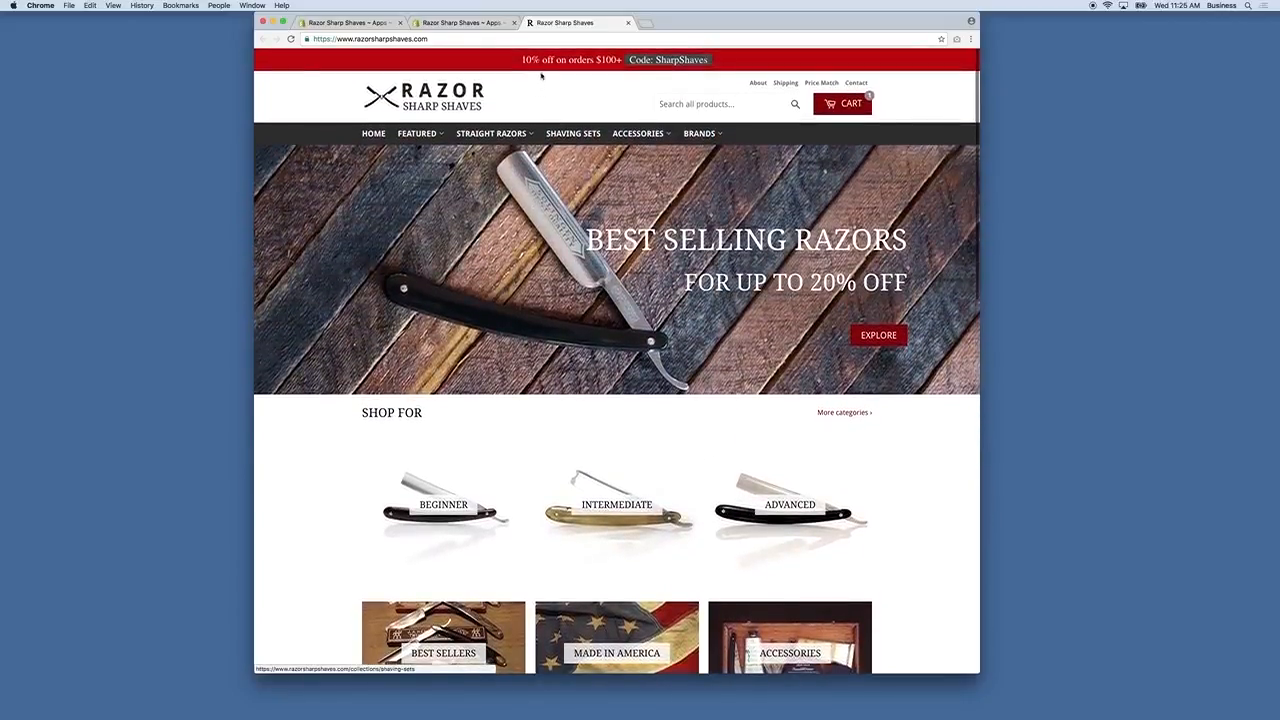
Open Featured > Best Sellers from the storefront's top navigation.
left_click(489, 22)
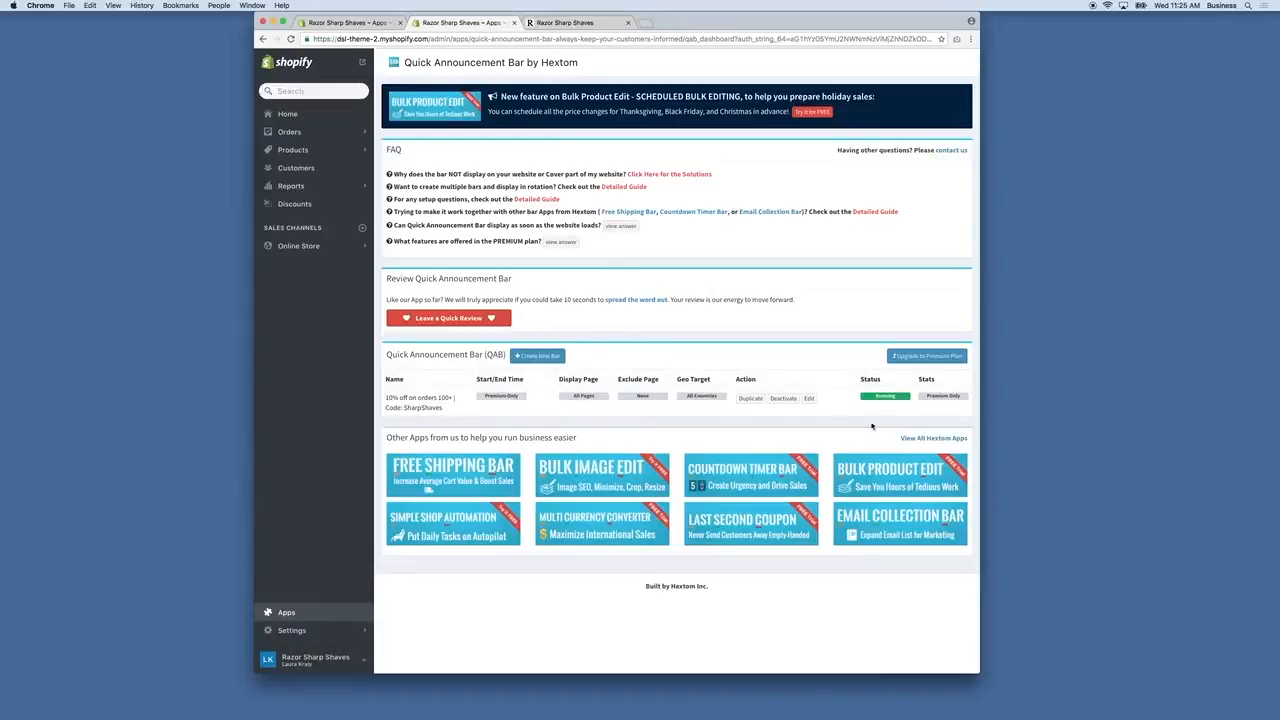
left_click(565, 22)
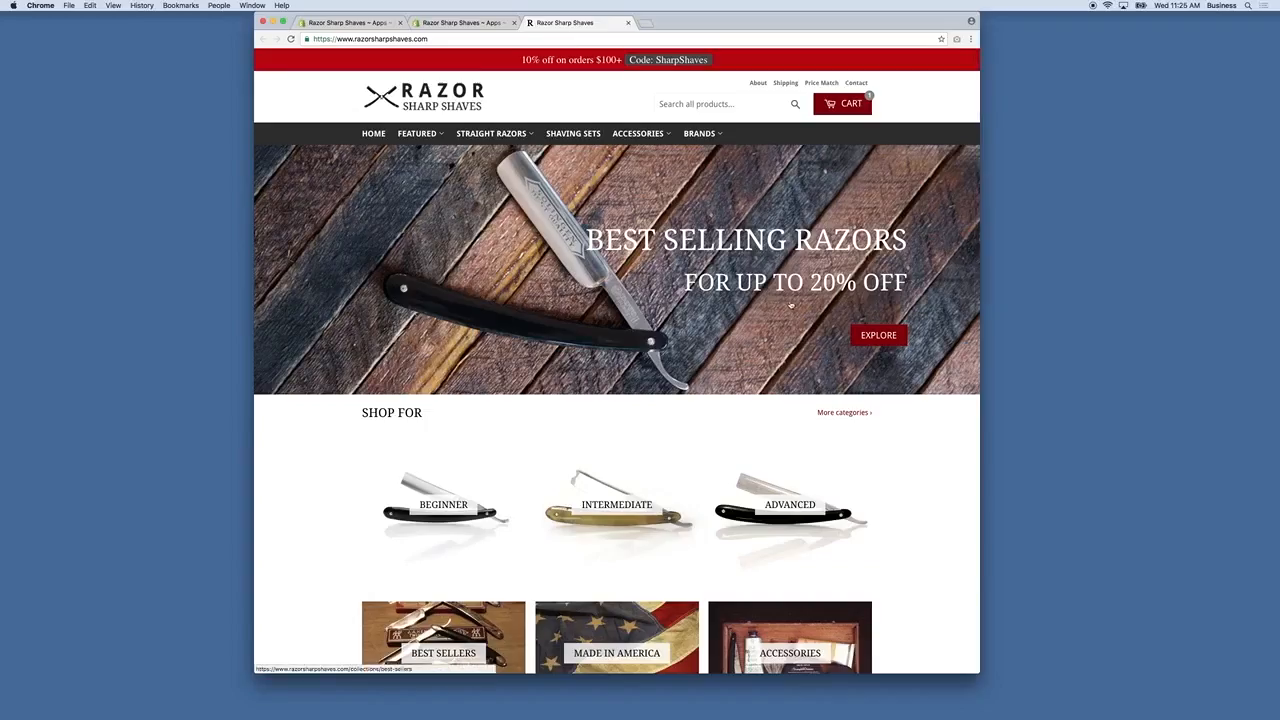
scroll(778, 307, "down", 5)
scroll(778, 307, "up", 4)
scroll(778, 307, "up", 1)
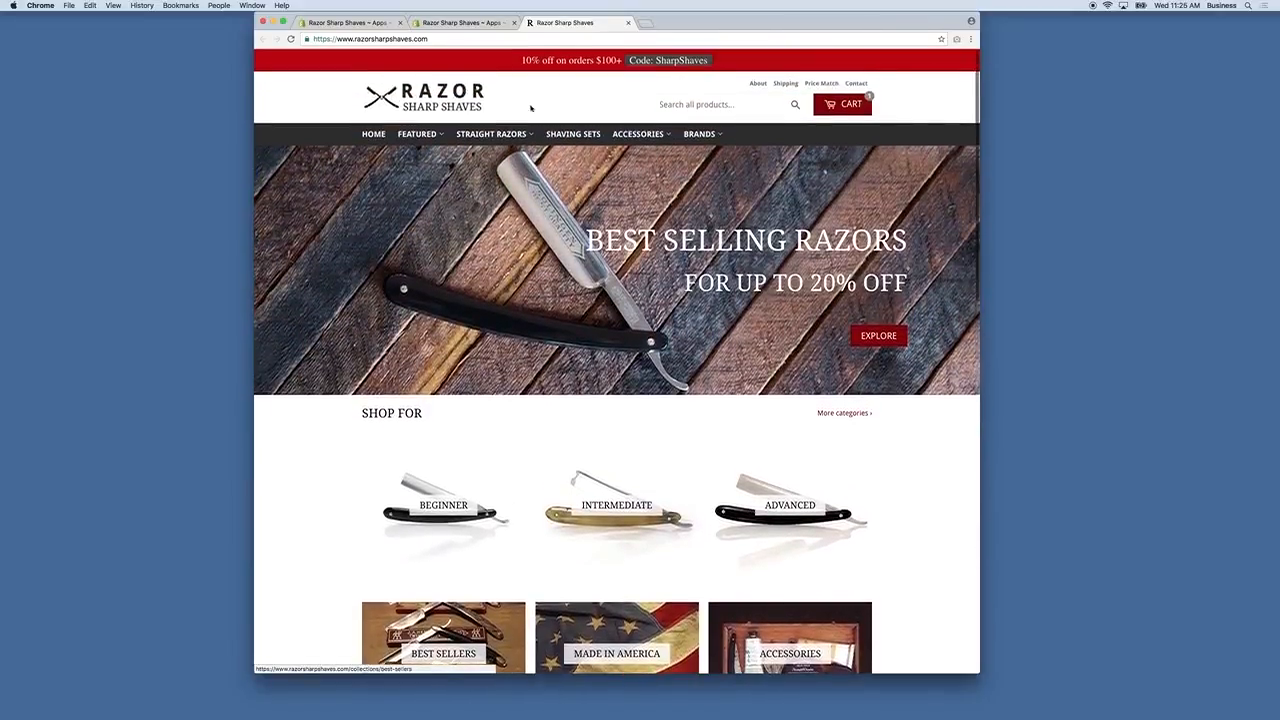
mouse_move(417, 133)
left_click(424, 158)
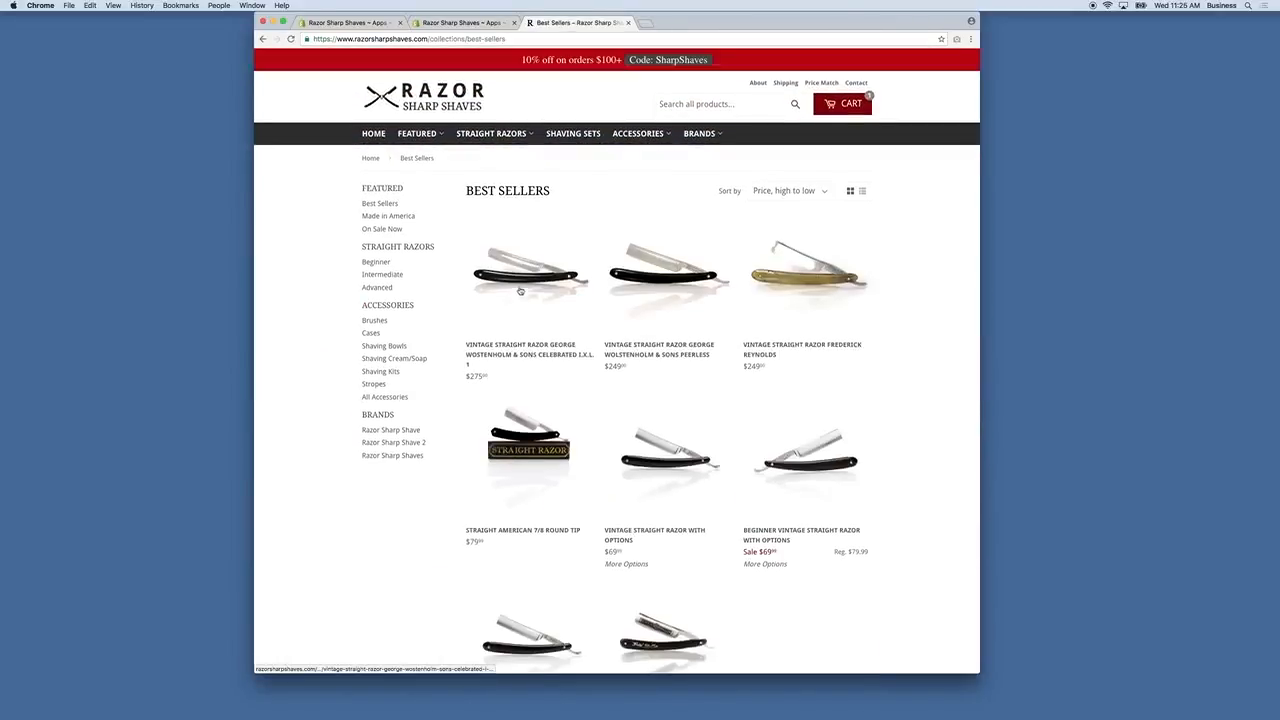
Open the $275 Vintage Straight Razor George Wostenholm product page, briefly checking the admin tab.
left_click(521, 286)
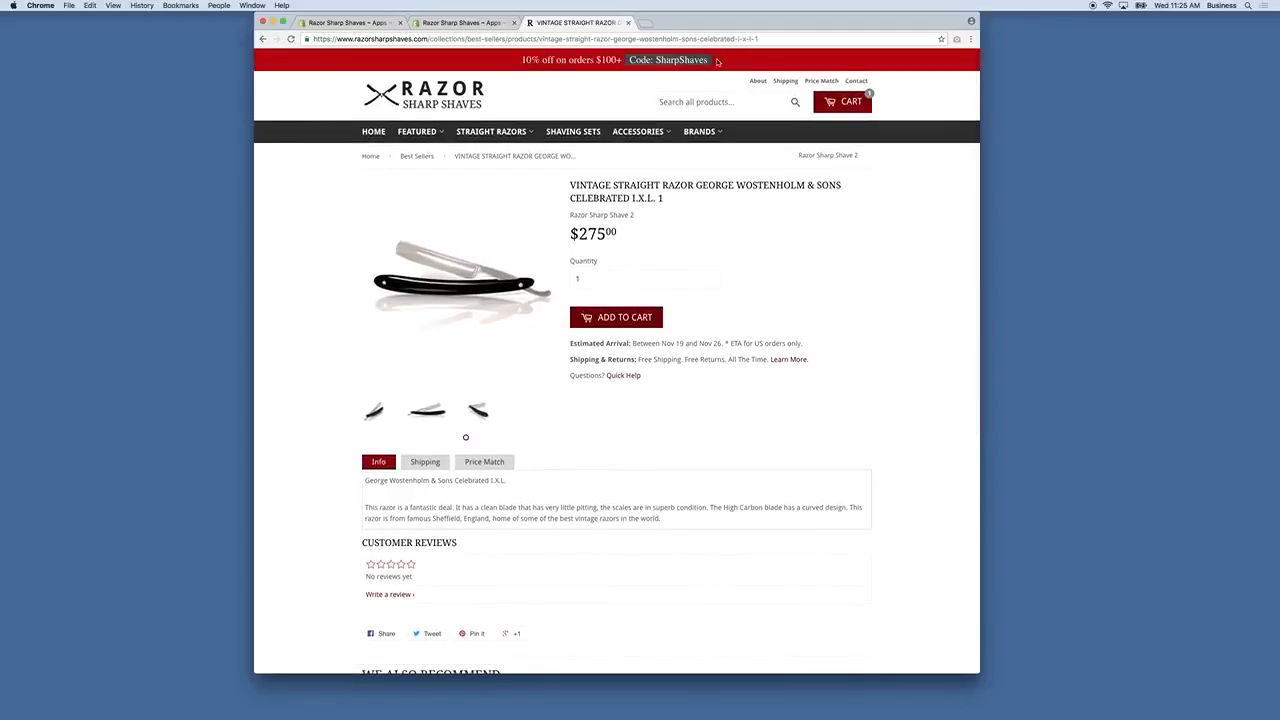
left_click(481, 25)
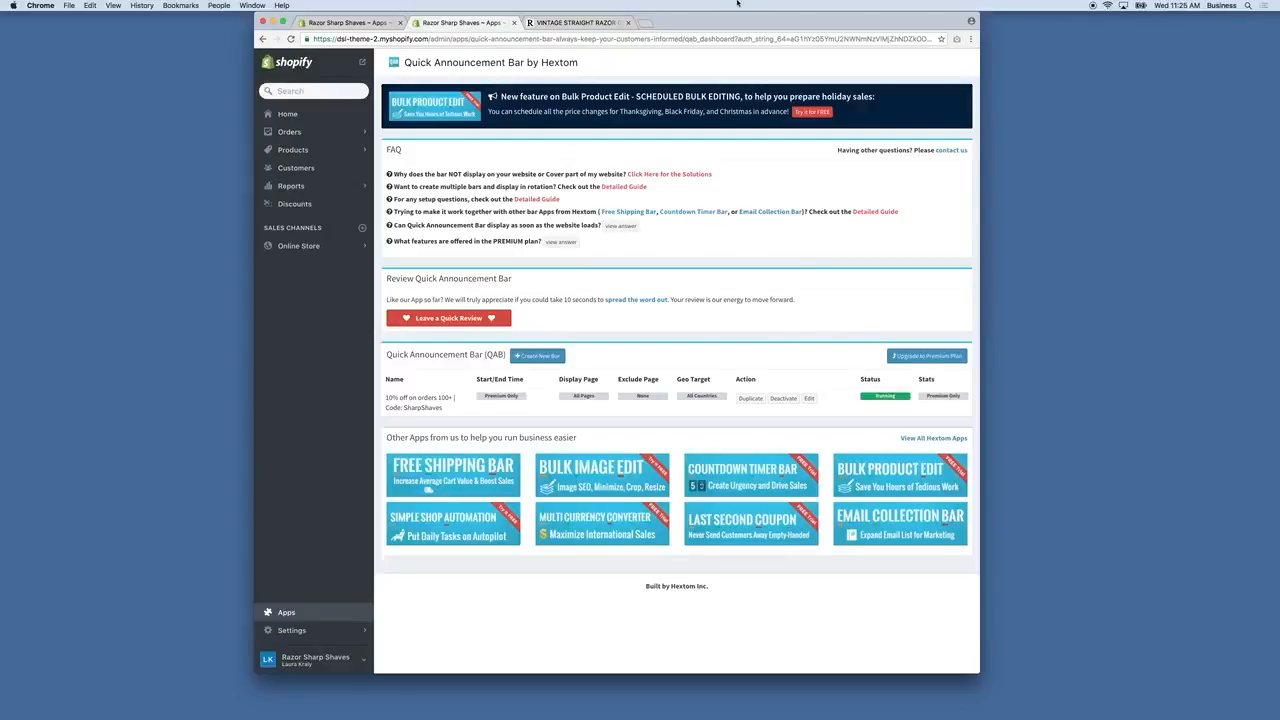
left_click(575, 22)
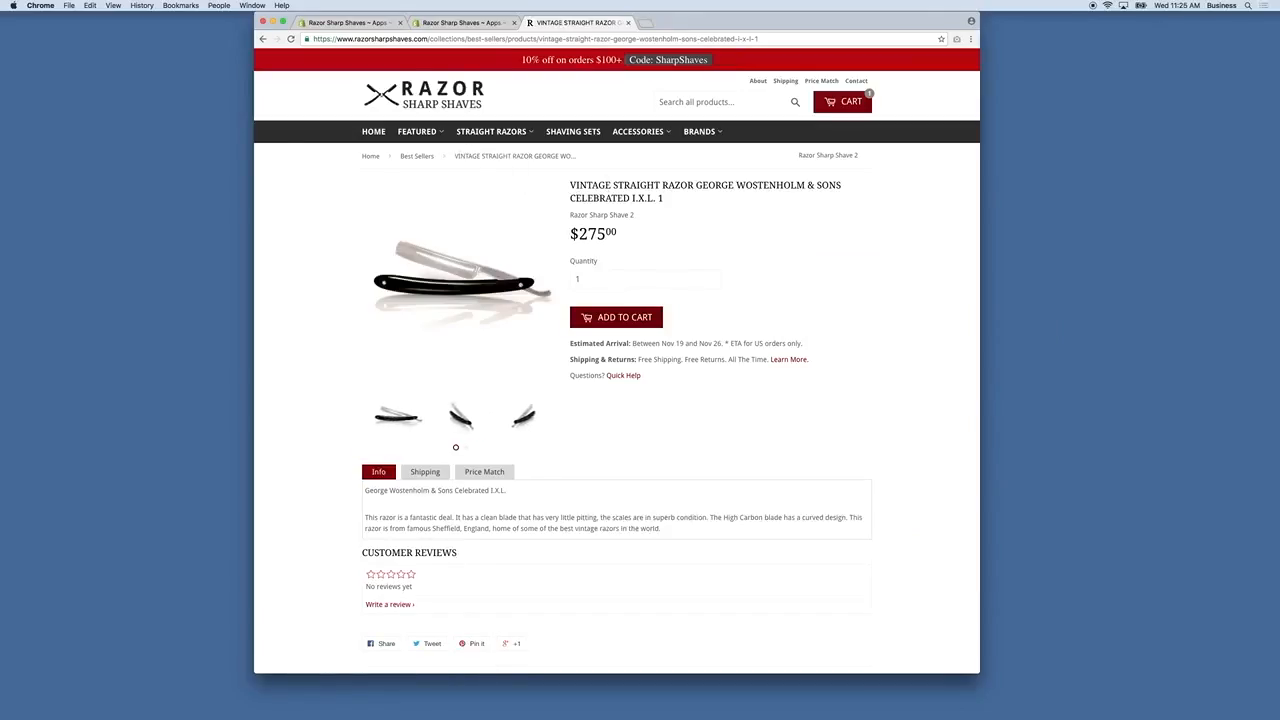